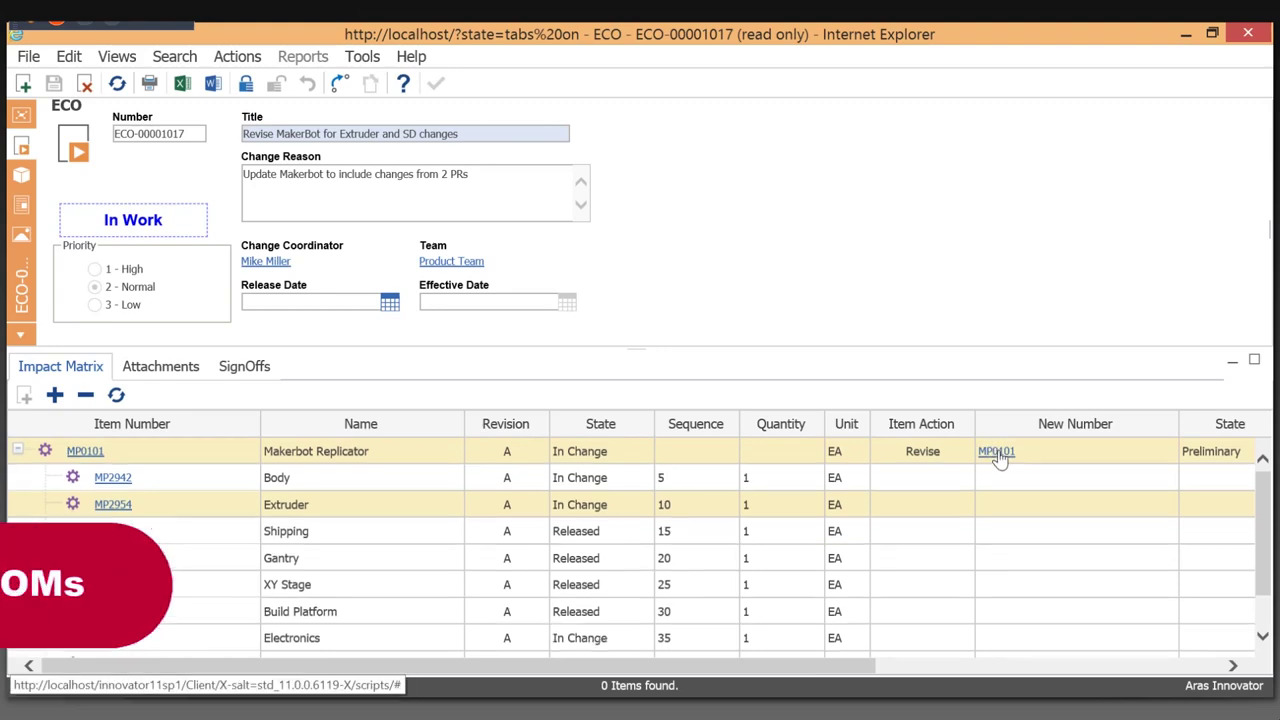
# Open Makerbot Replicator MP0101 maximized and display its seven-entry Item History across revisions A and B
pyautogui.click(996, 451)
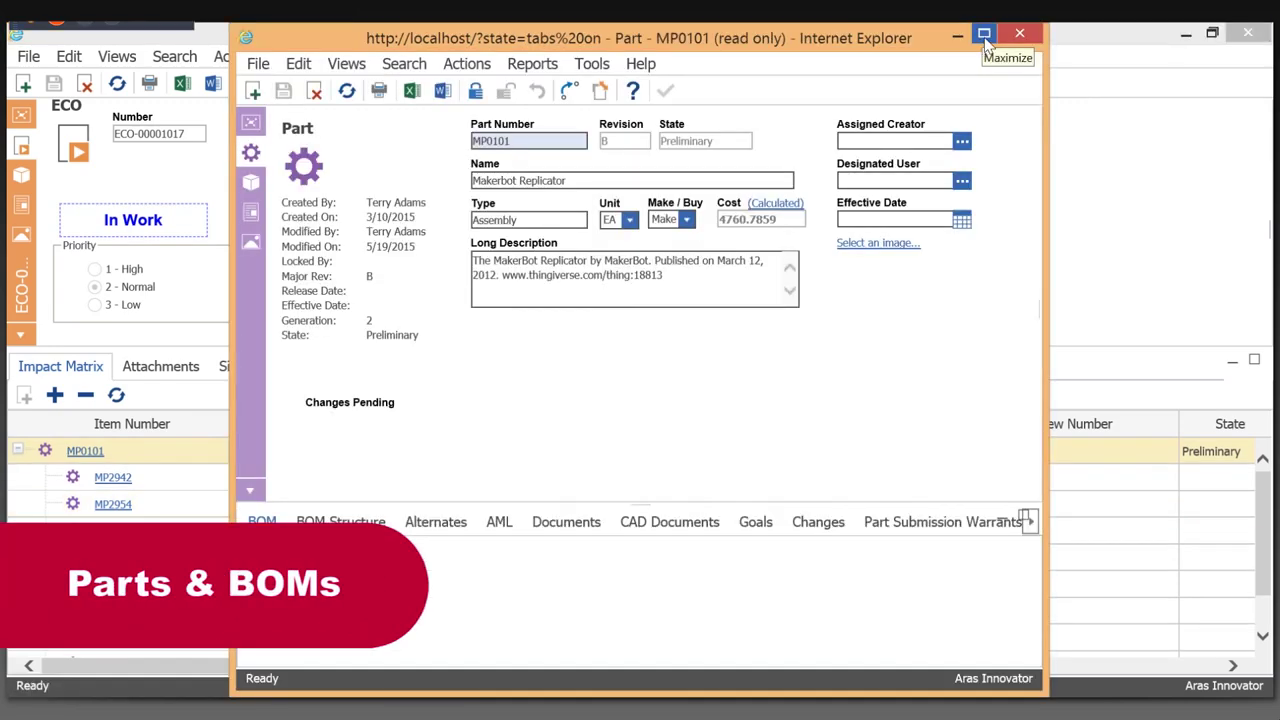
pyautogui.click(984, 38)
pyautogui.click(117, 56)
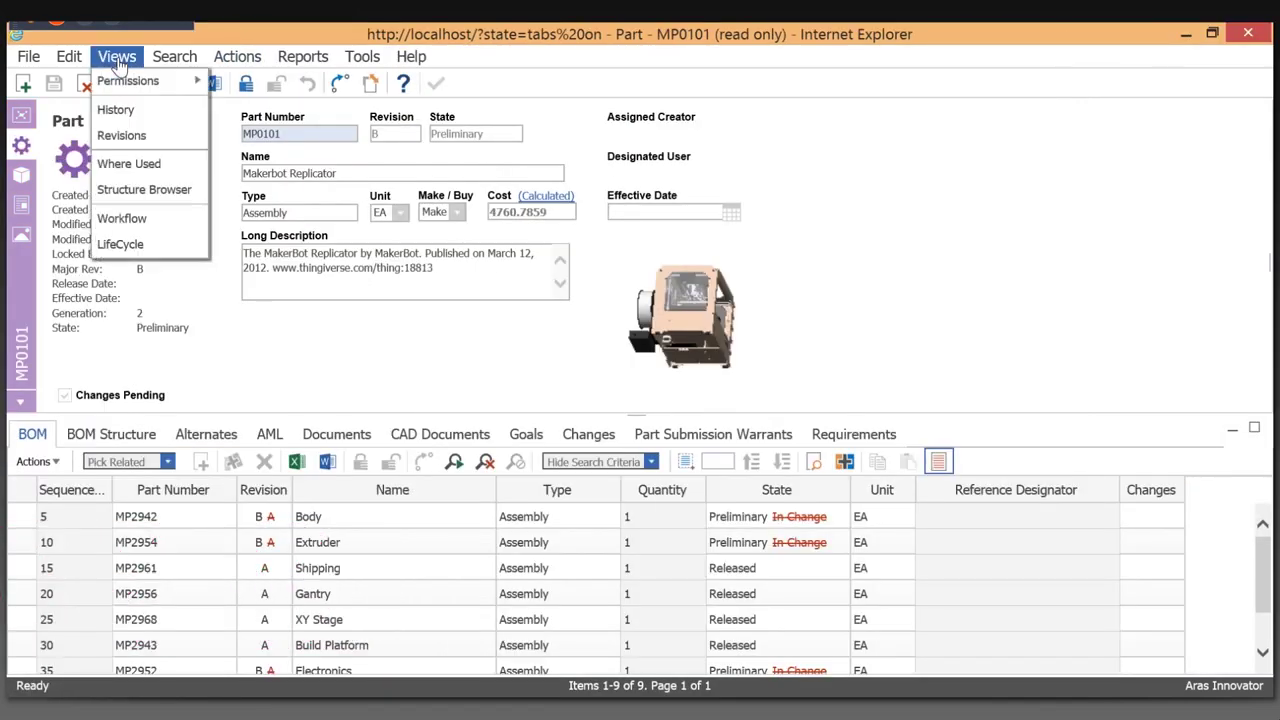
pyautogui.click(116, 110)
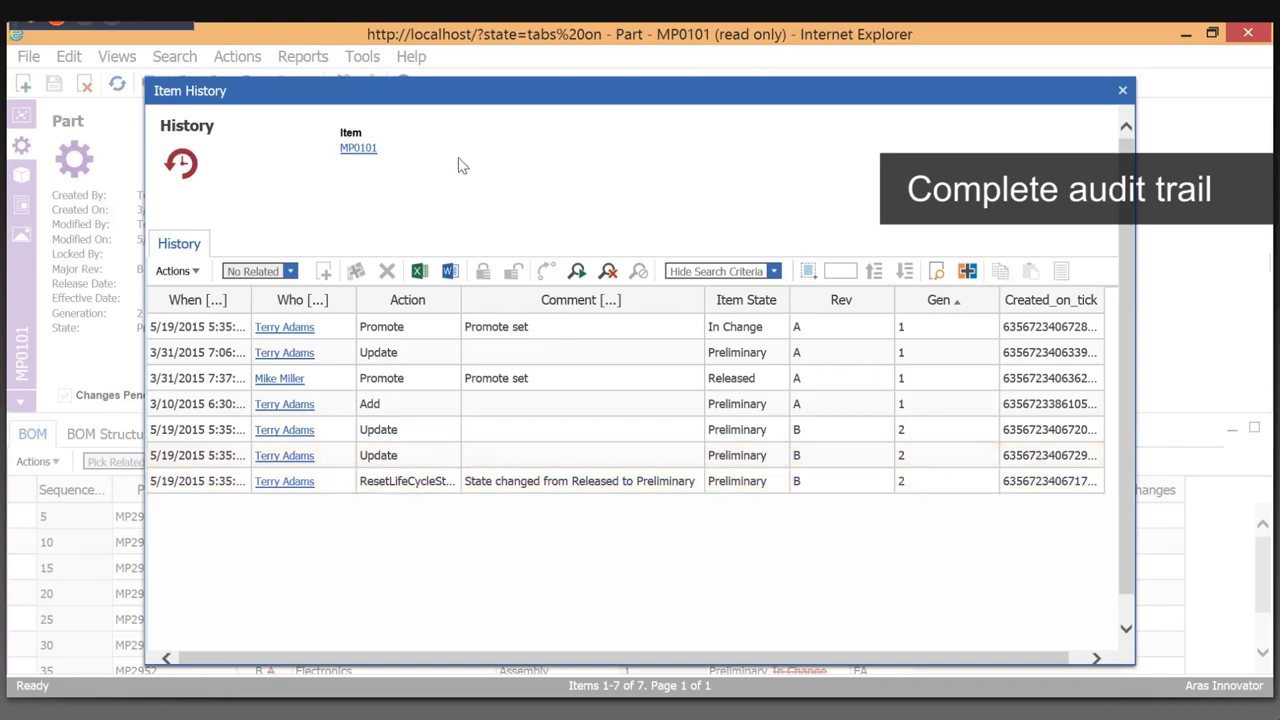
pyautogui.click(1122, 92)
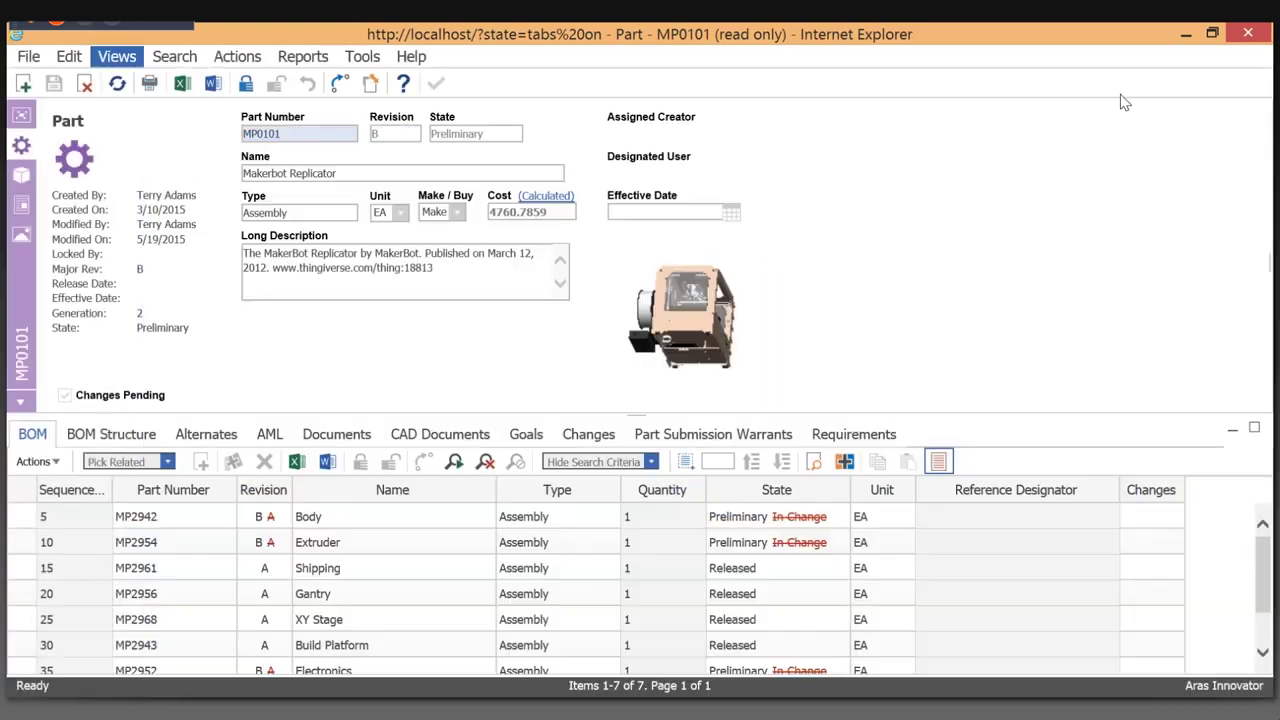
pyautogui.click(117, 58)
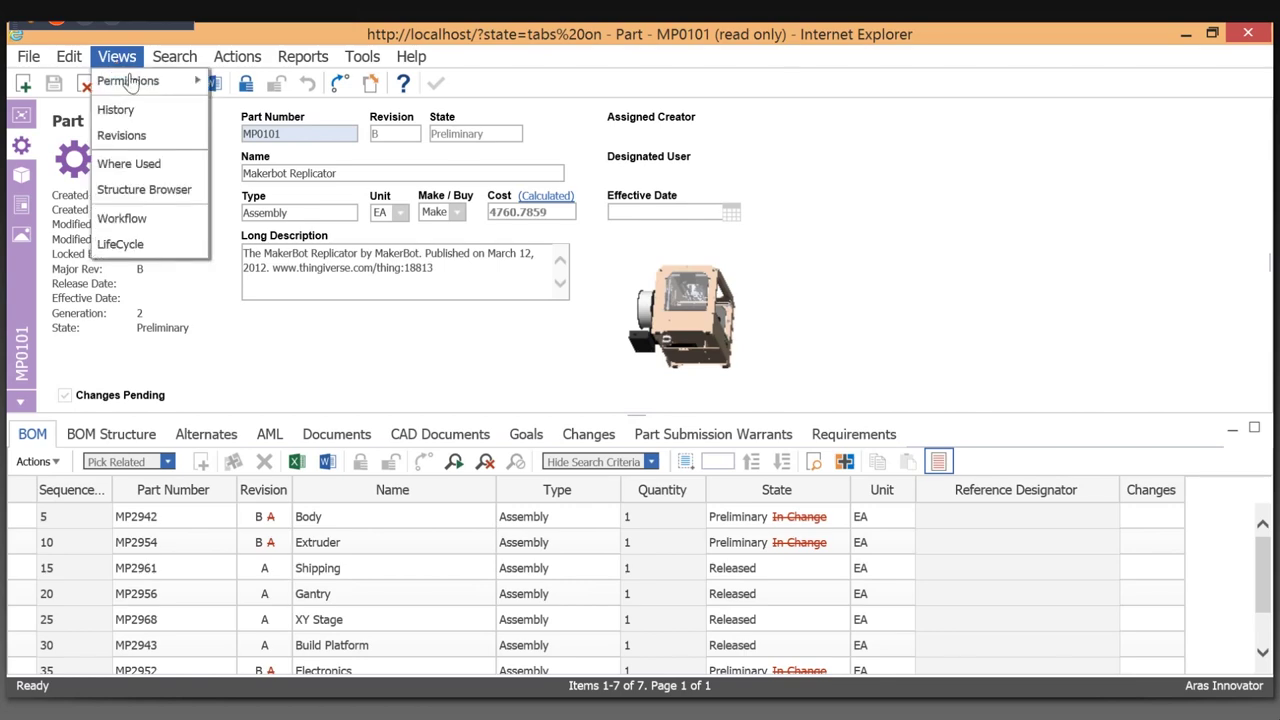
pyautogui.click(122, 135)
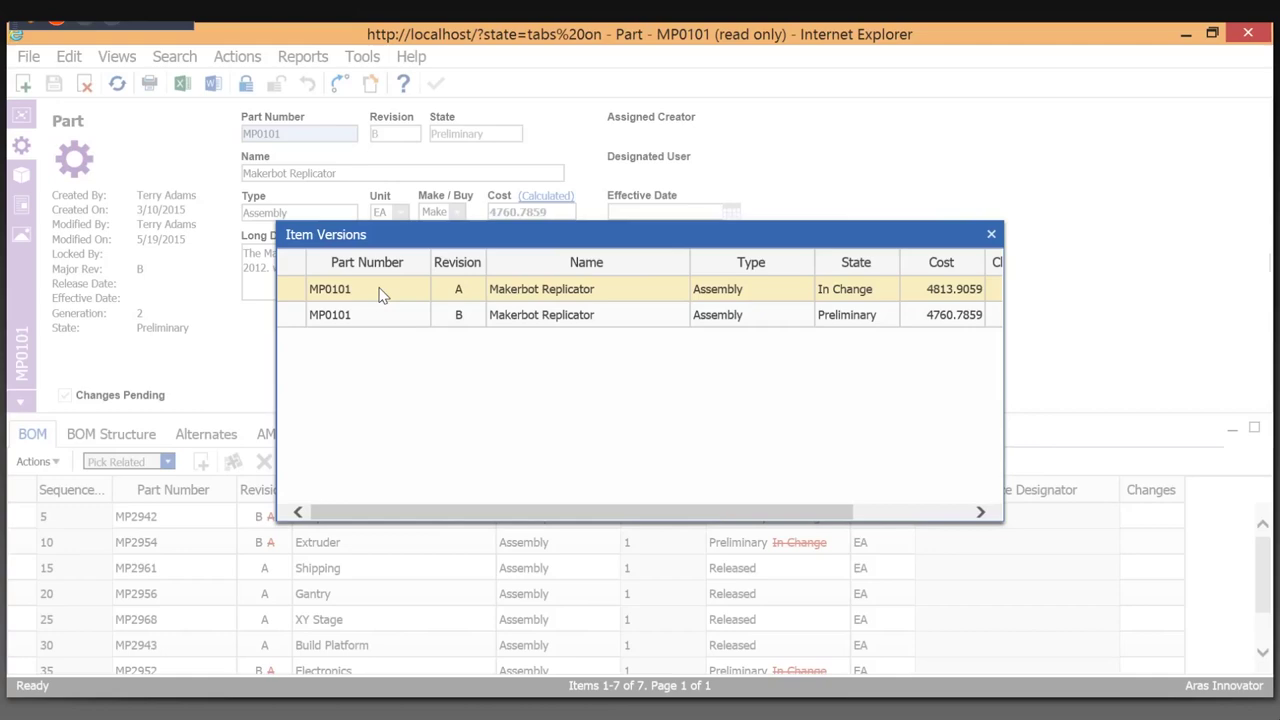
pyautogui.click(991, 234)
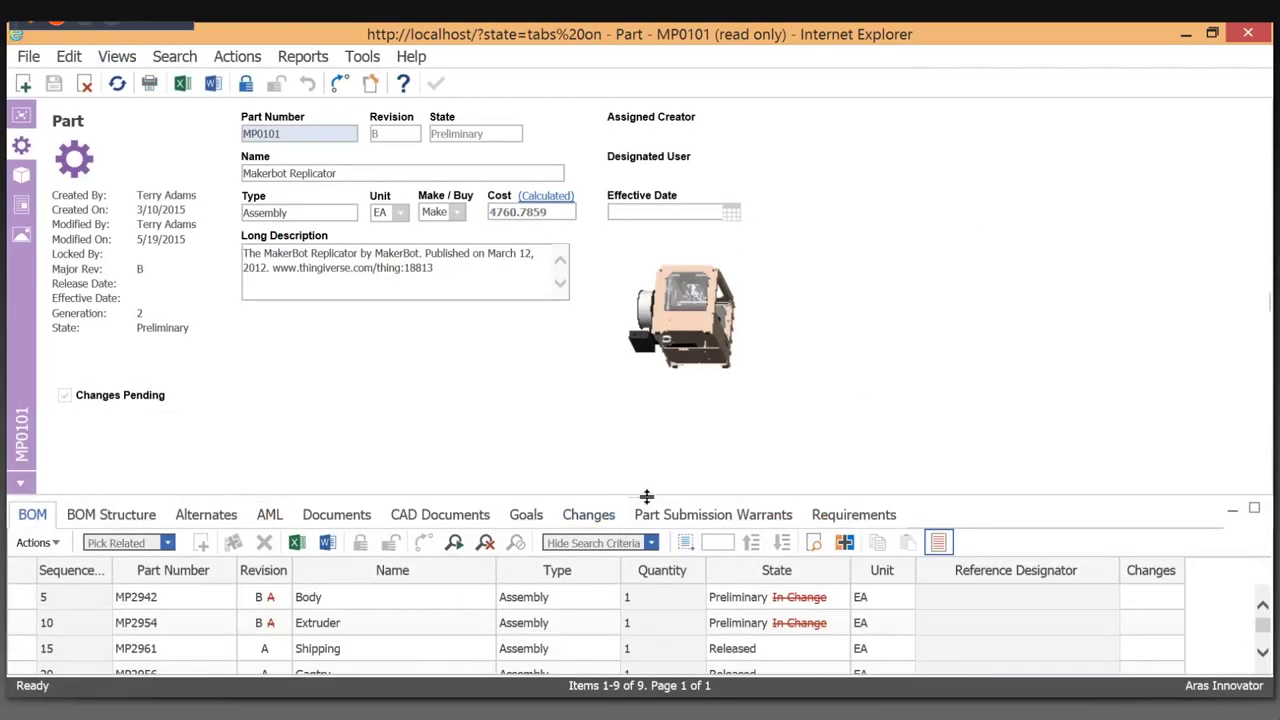
# Enlarge the BOM panel, toggle the redline markings off and on, and select Extruder MP2954
pyautogui.moveTo(640, 498); pyautogui.dragTo(640, 459)
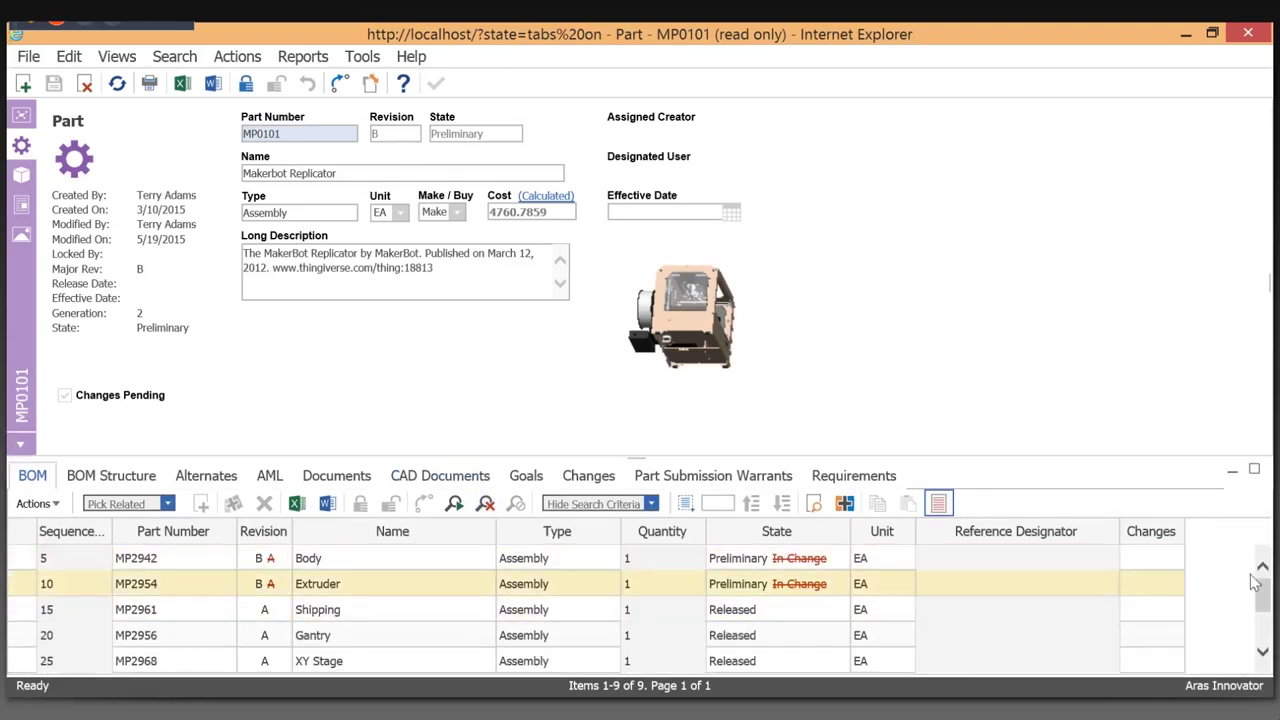
pyautogui.moveTo(640, 459); pyautogui.dragTo(638, 413)
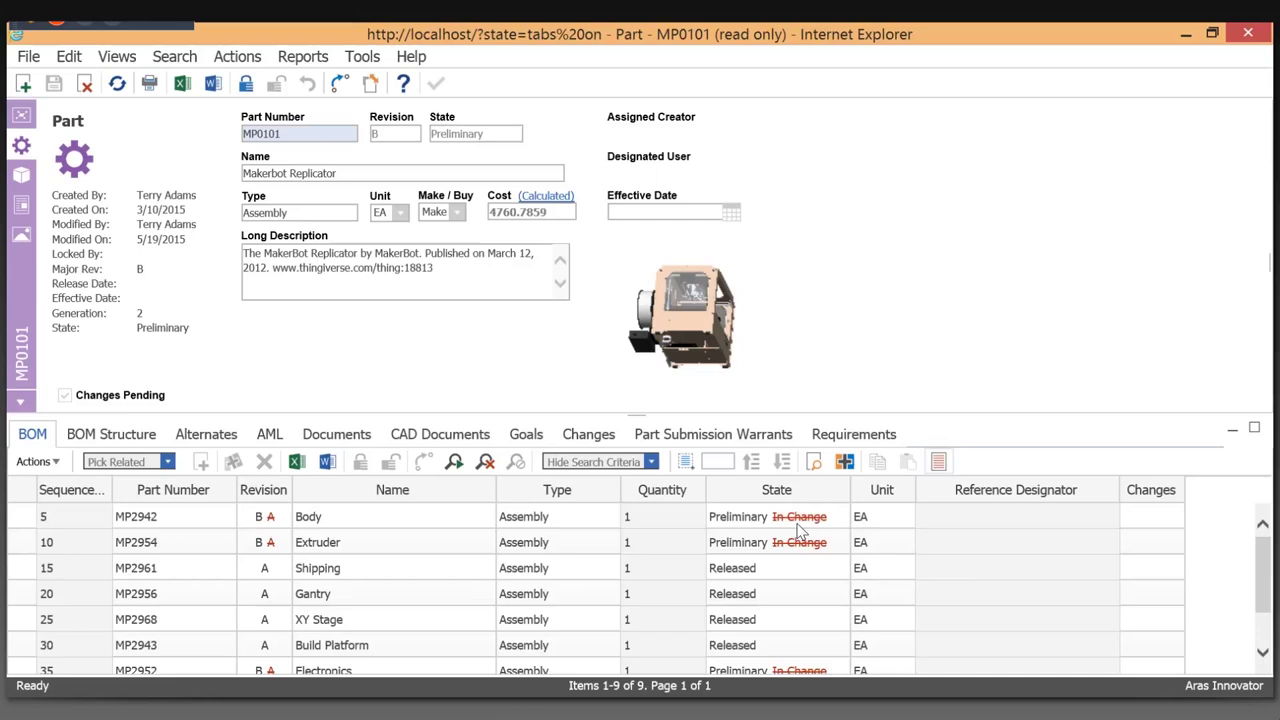
pyautogui.click(938, 462)
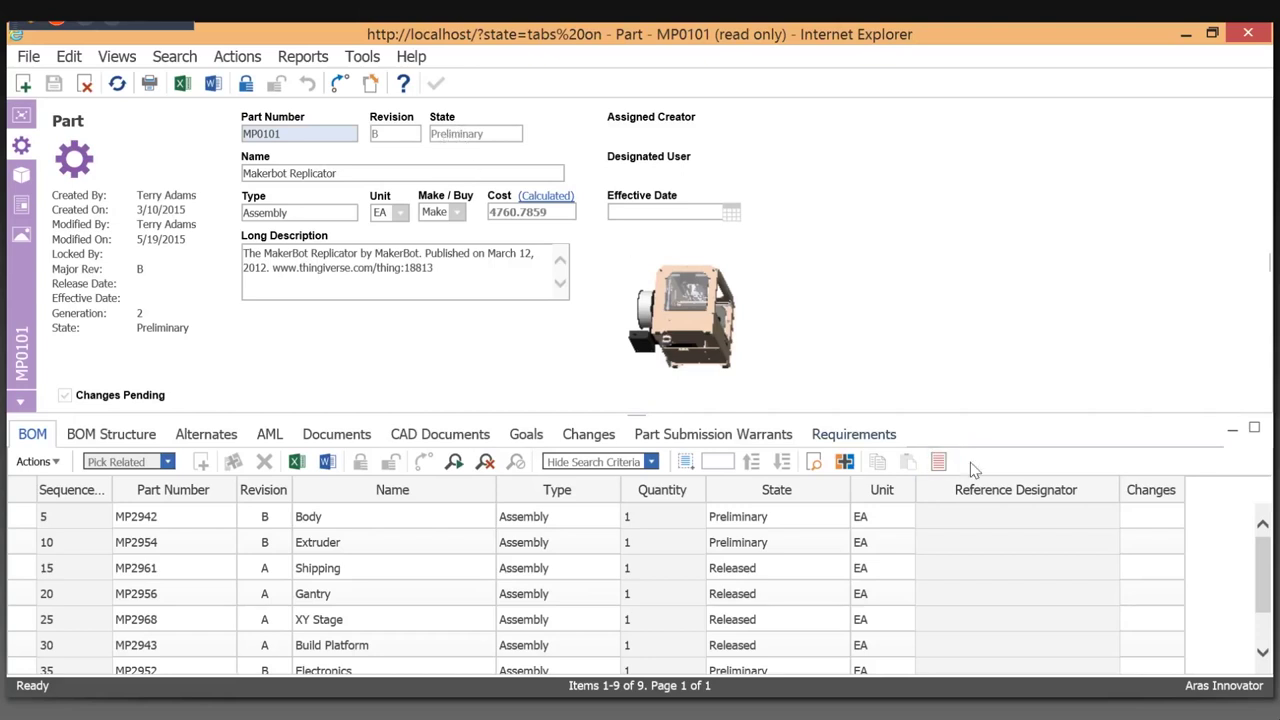
pyautogui.click(940, 466)
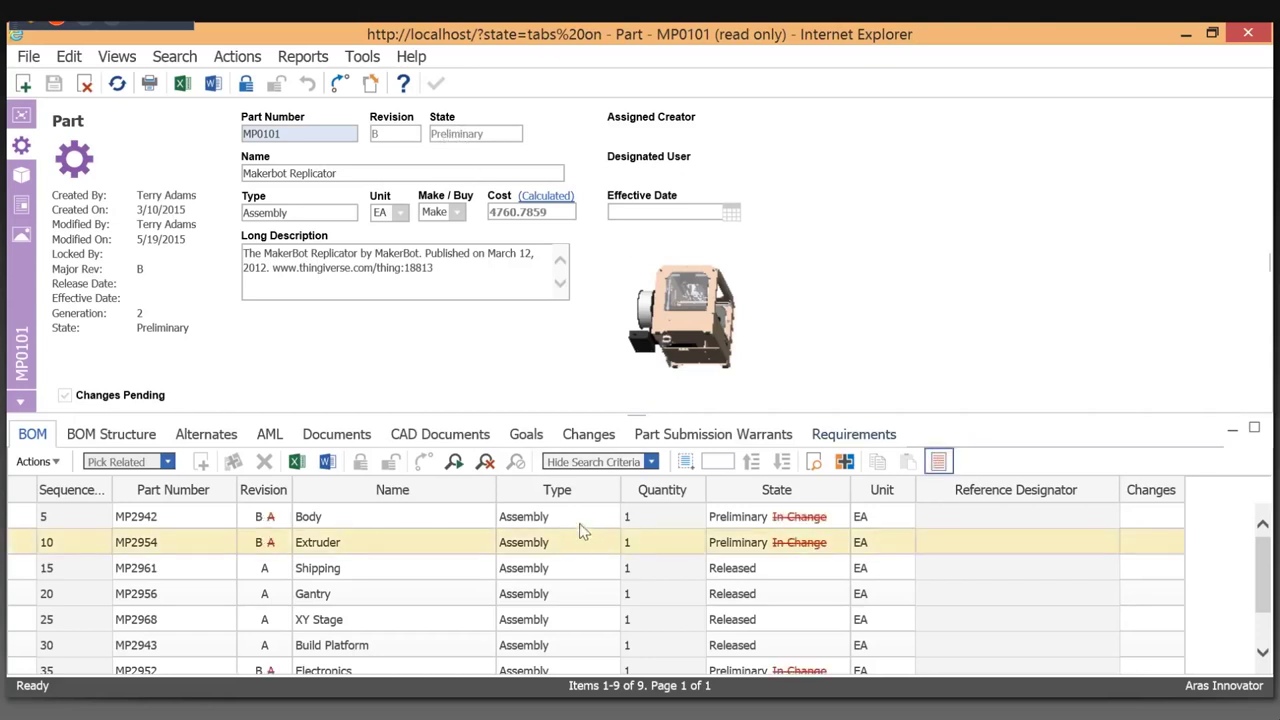
pyautogui.click(584, 538)
# Expand Body MP2942 in the multilevel BOM Structure, then list MP0101's five related documents
pyautogui.click(134, 440)
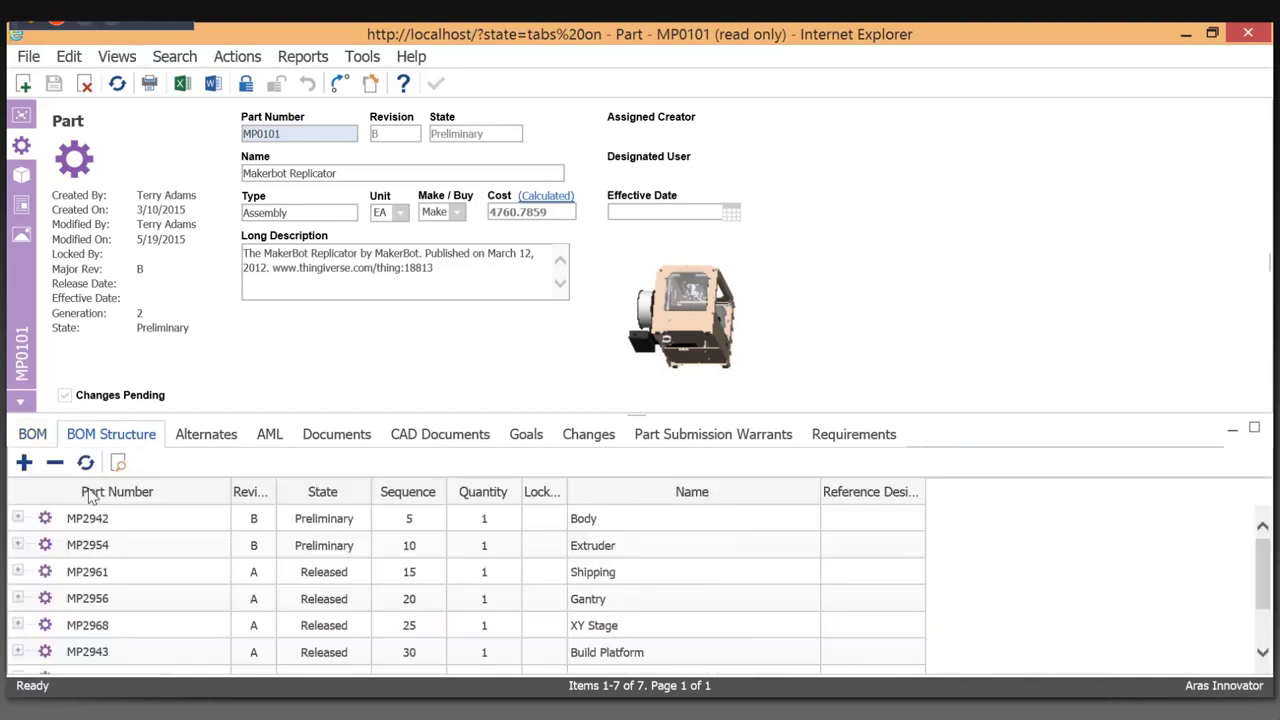
pyautogui.click(17, 517)
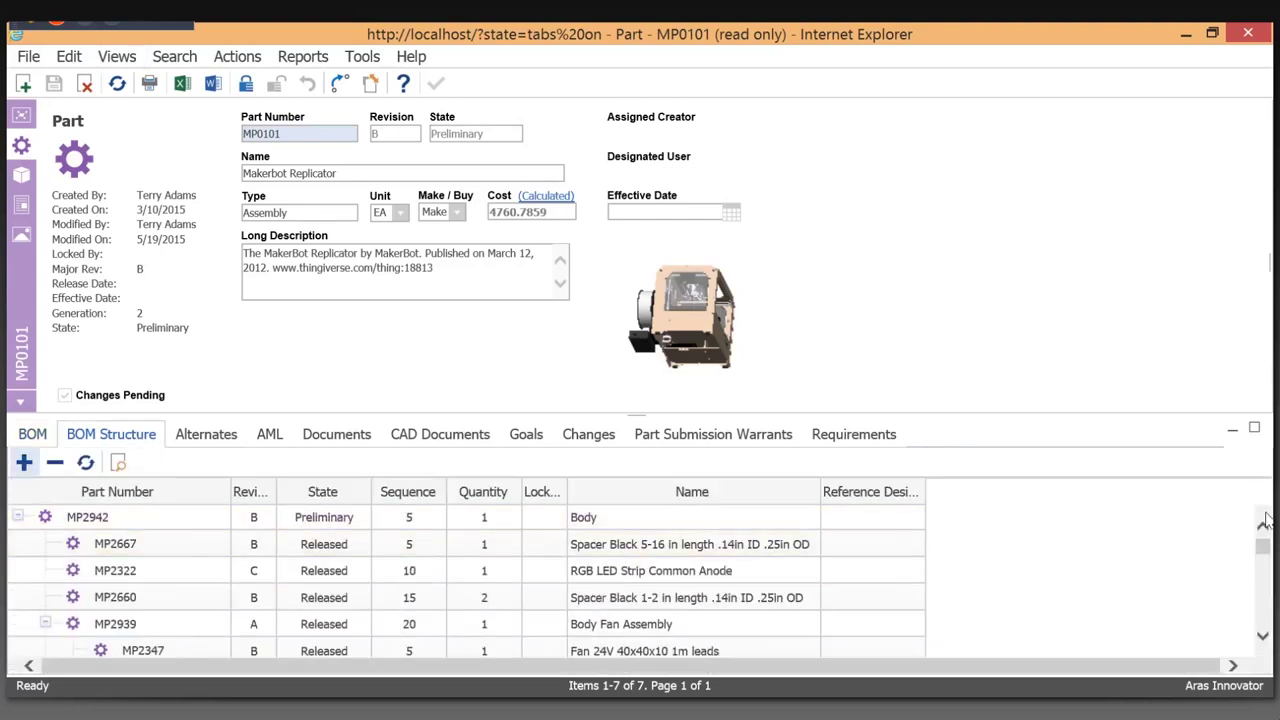
pyautogui.moveTo(1264, 546); pyautogui.dragTo(1264, 566)
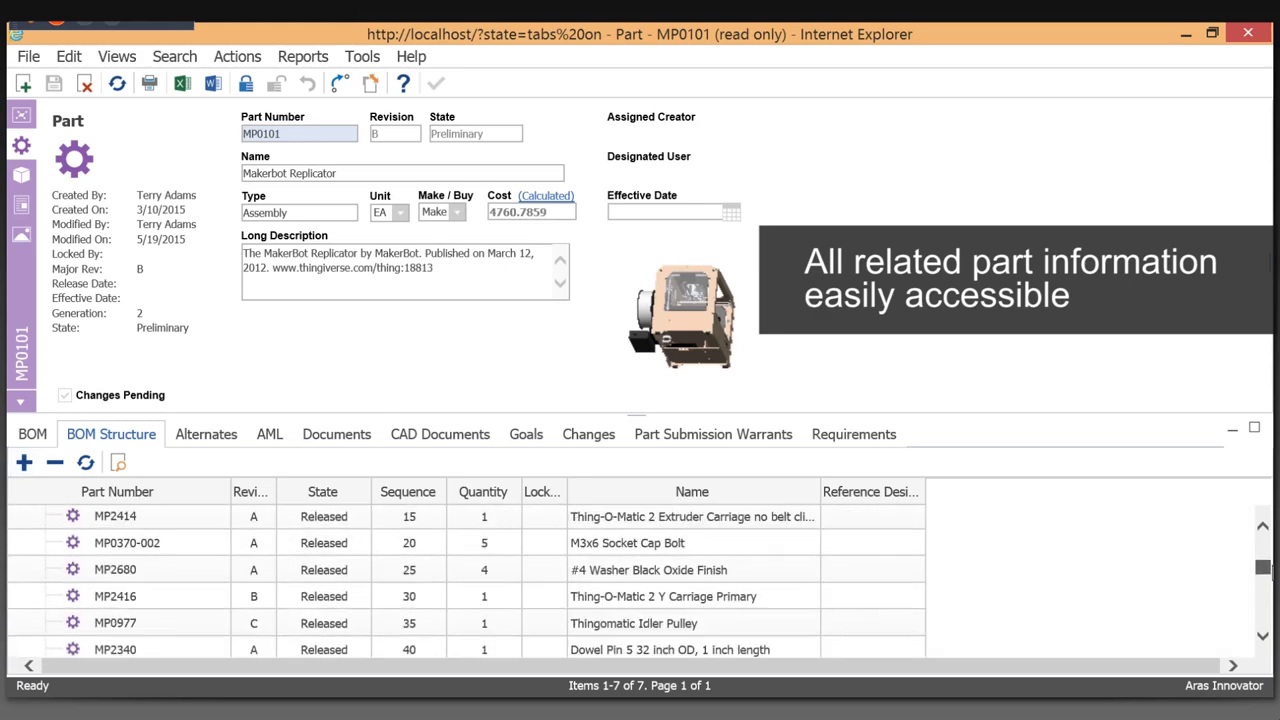
pyautogui.click(336, 436)
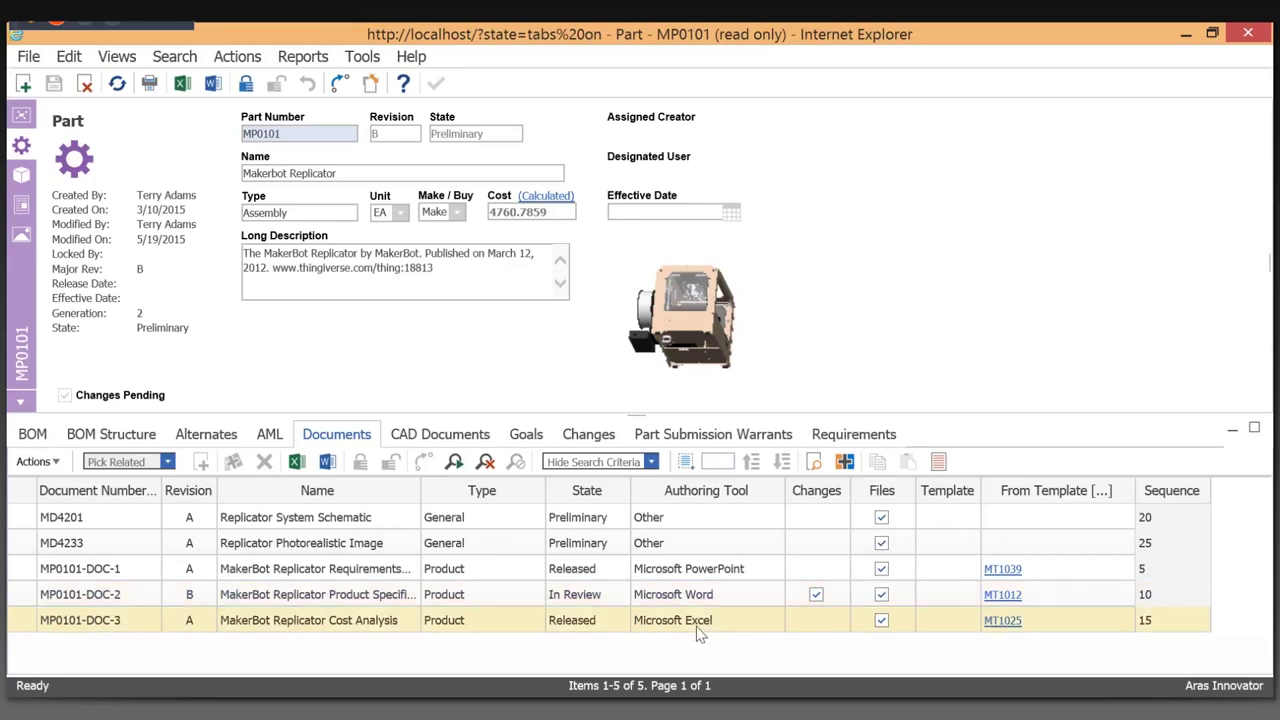
# List MP0101's SolidWorks CAD assembly and drawing, and select the MP0101 assembly document
pyautogui.click(483, 438)
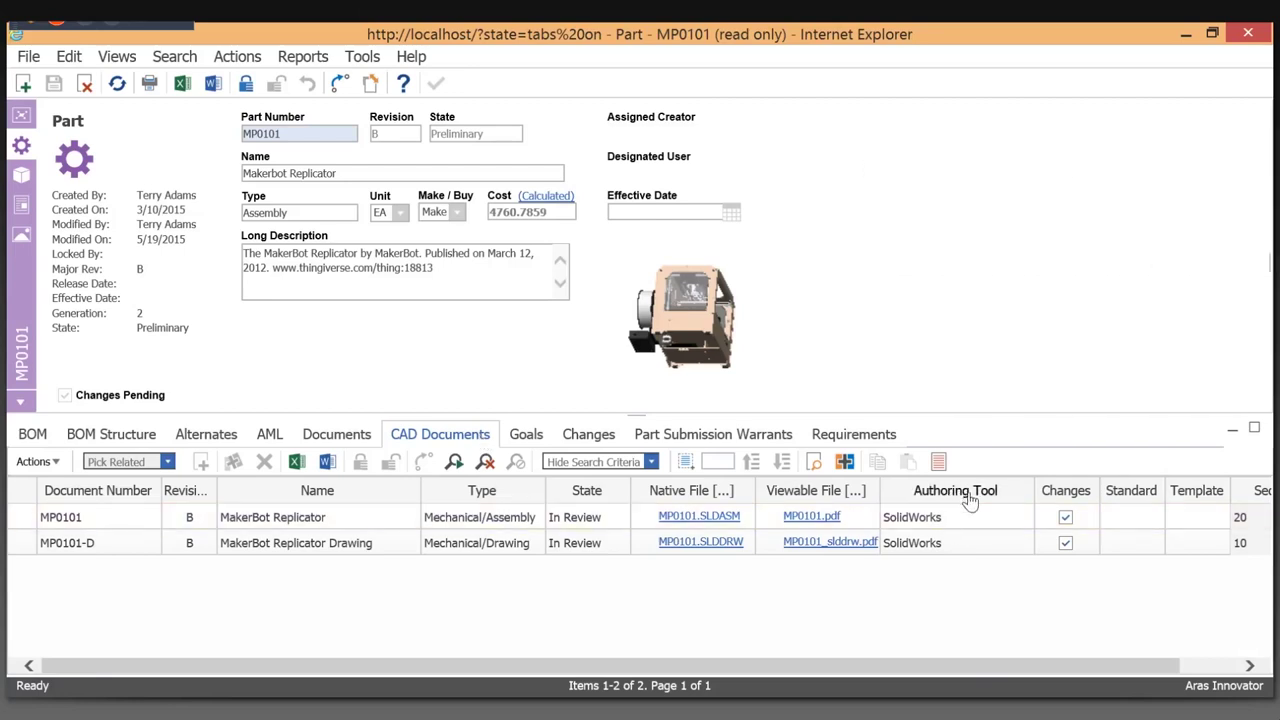
pyautogui.click(720, 522)
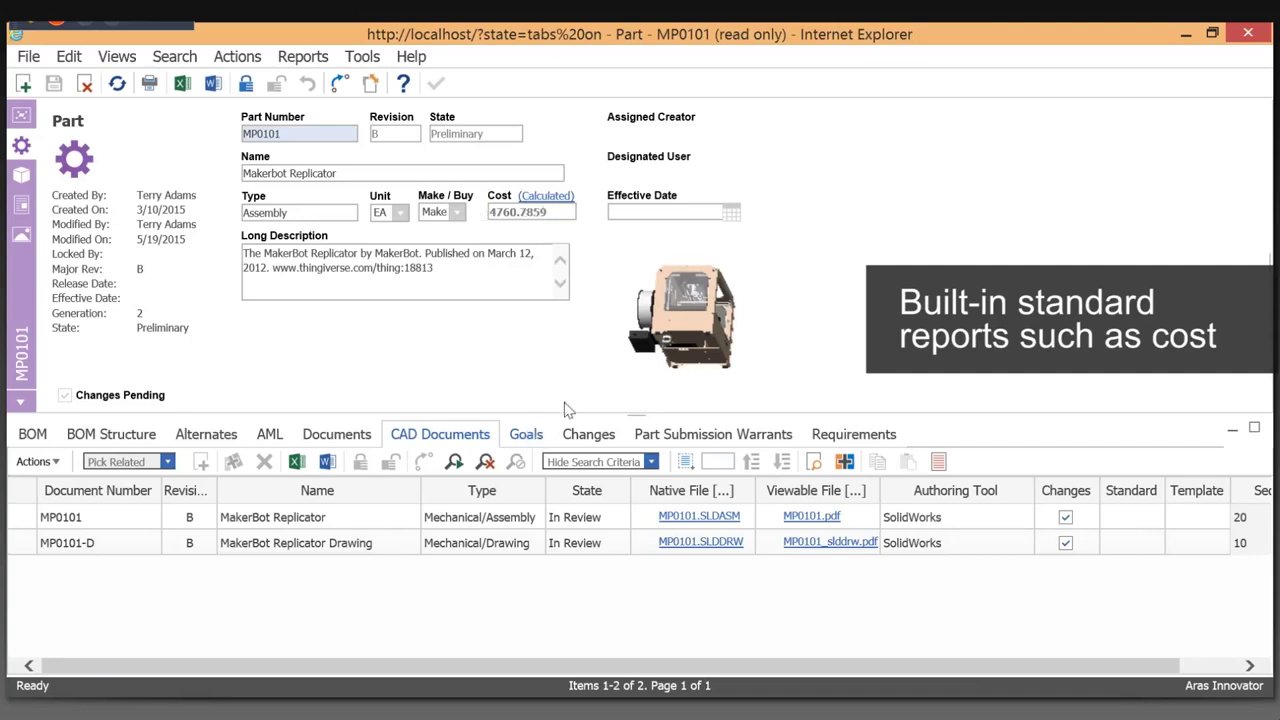
# Check the cost goals, generate the BOM Costing Report, and select the Electronics part
pyautogui.click(530, 435)
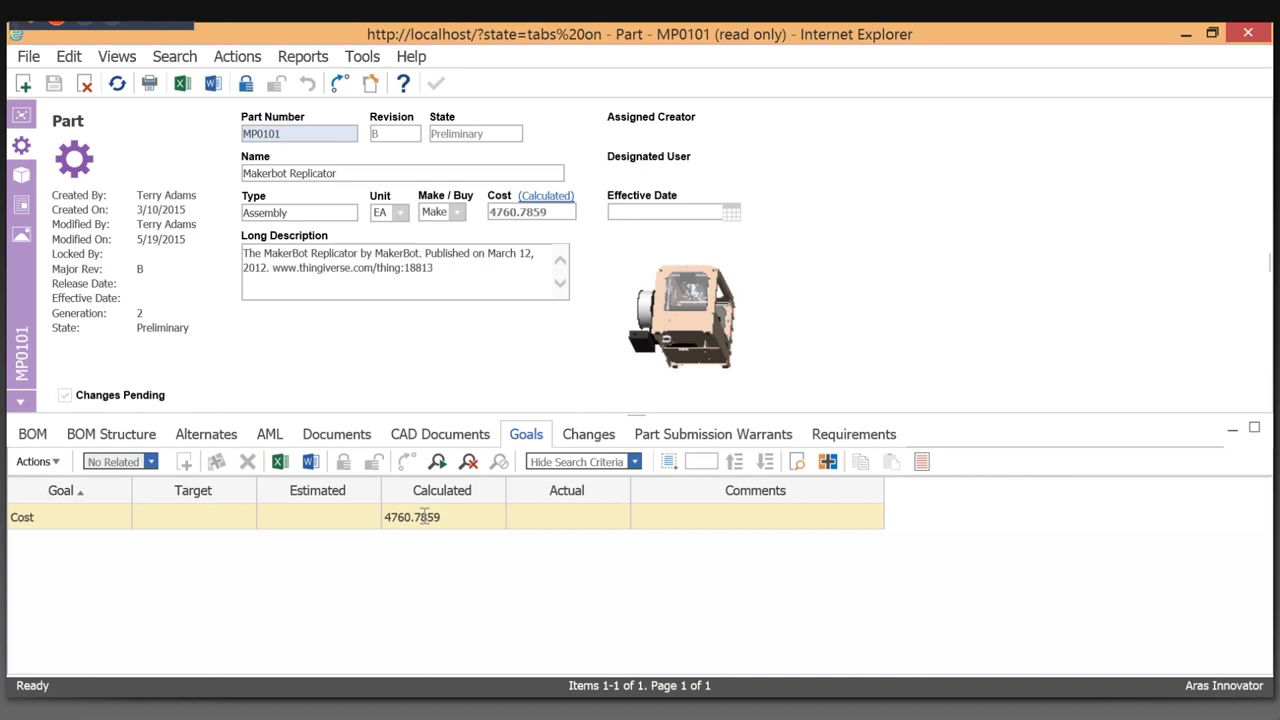
pyautogui.click(320, 60)
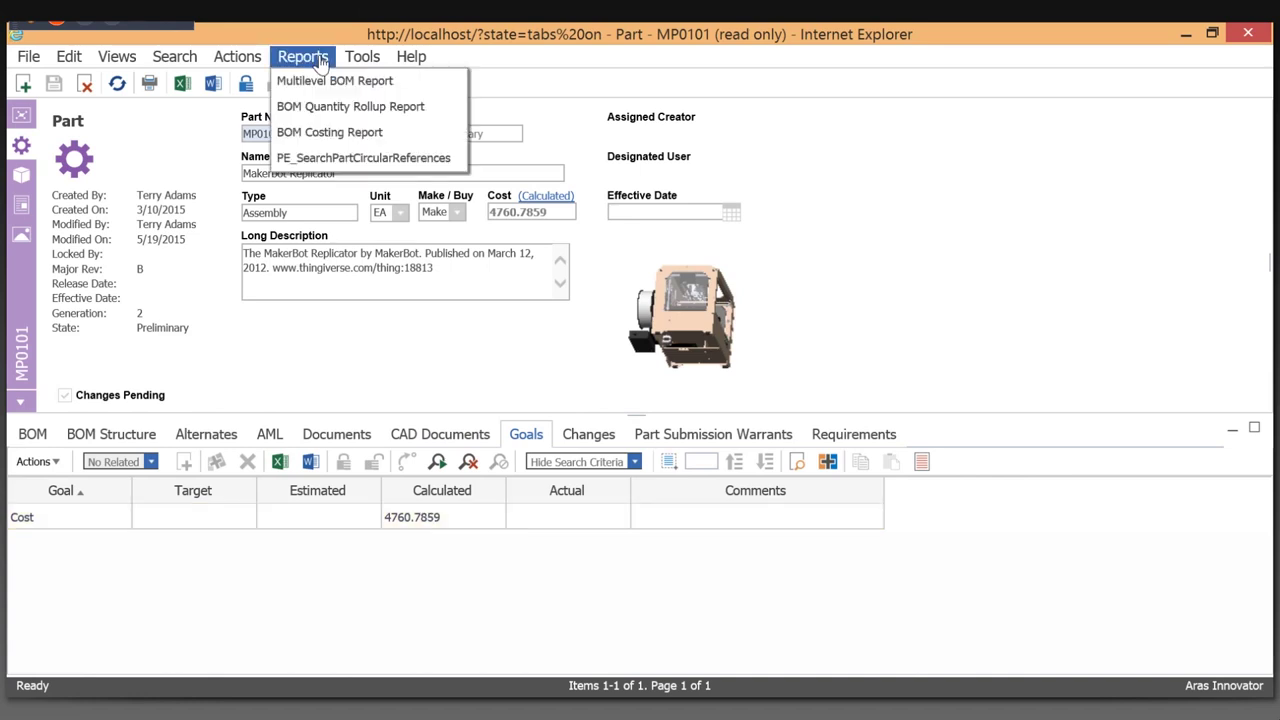
pyautogui.click(333, 134)
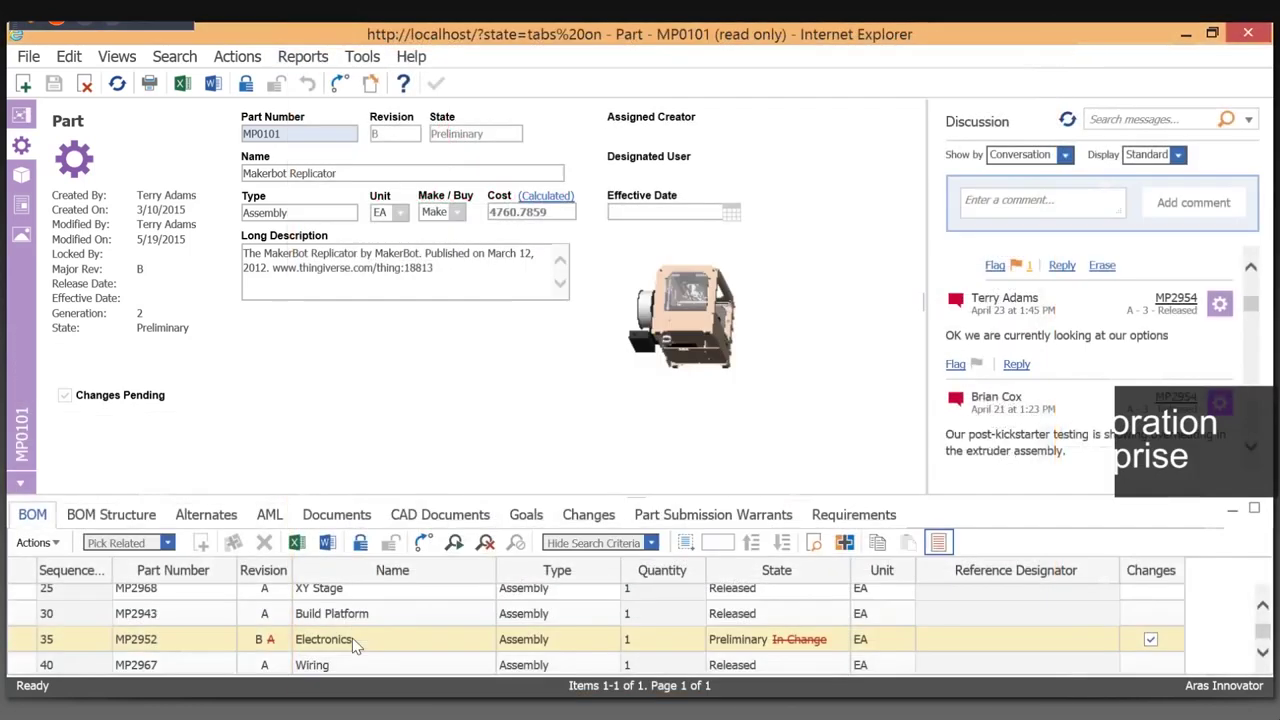
pyautogui.click(362, 645)
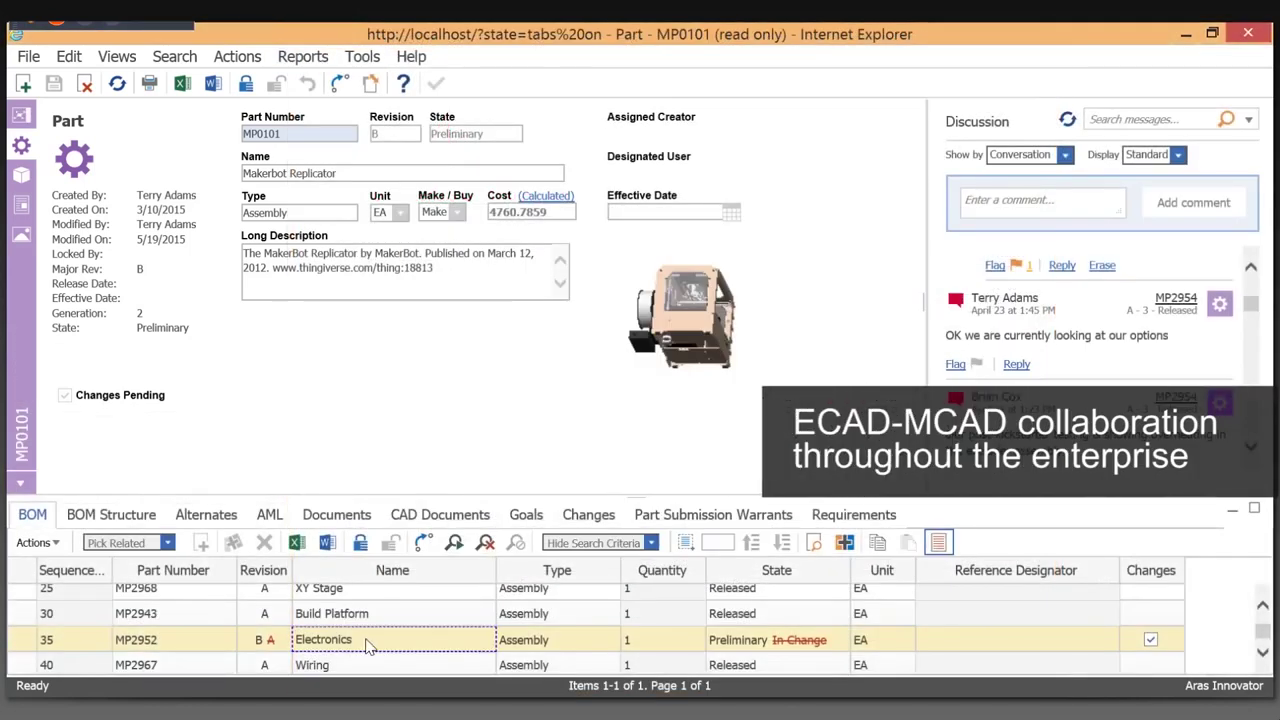
# Open Electronics MP2952 maximized and scroll its nine-item BOM to Interfaceboard MP2738
pyautogui.doubleClick(366, 645)
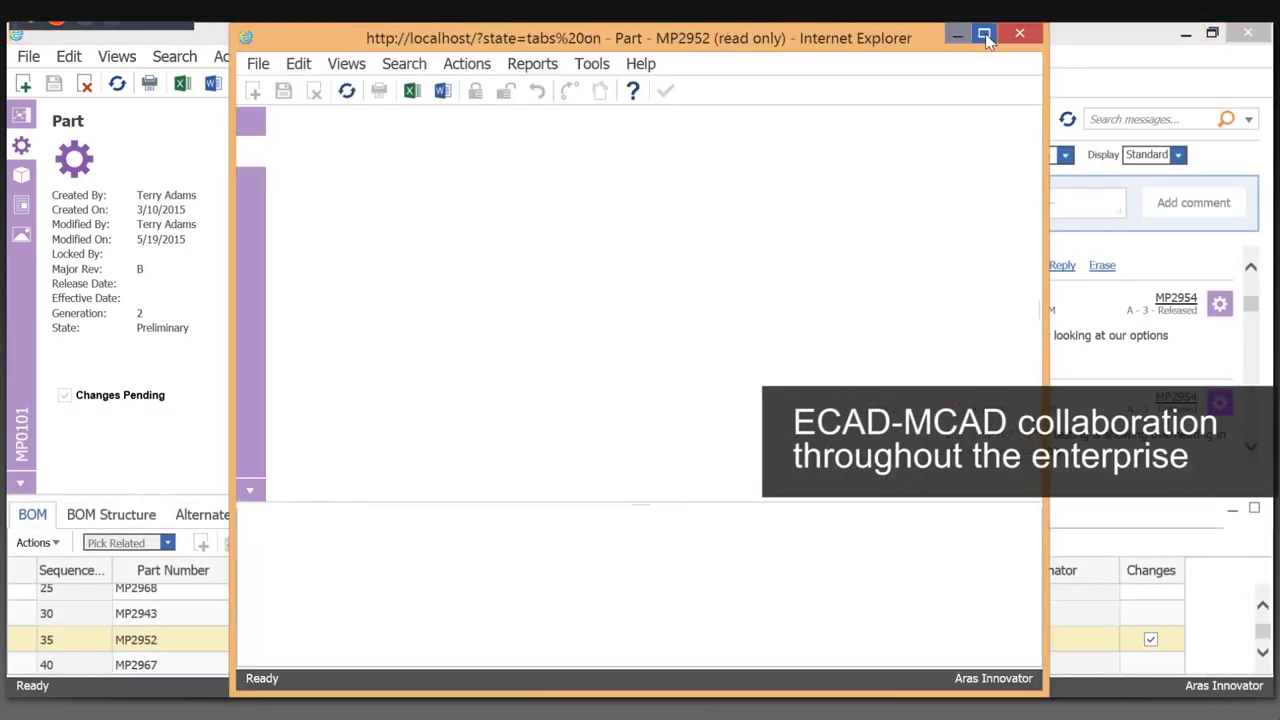
pyautogui.click(984, 36)
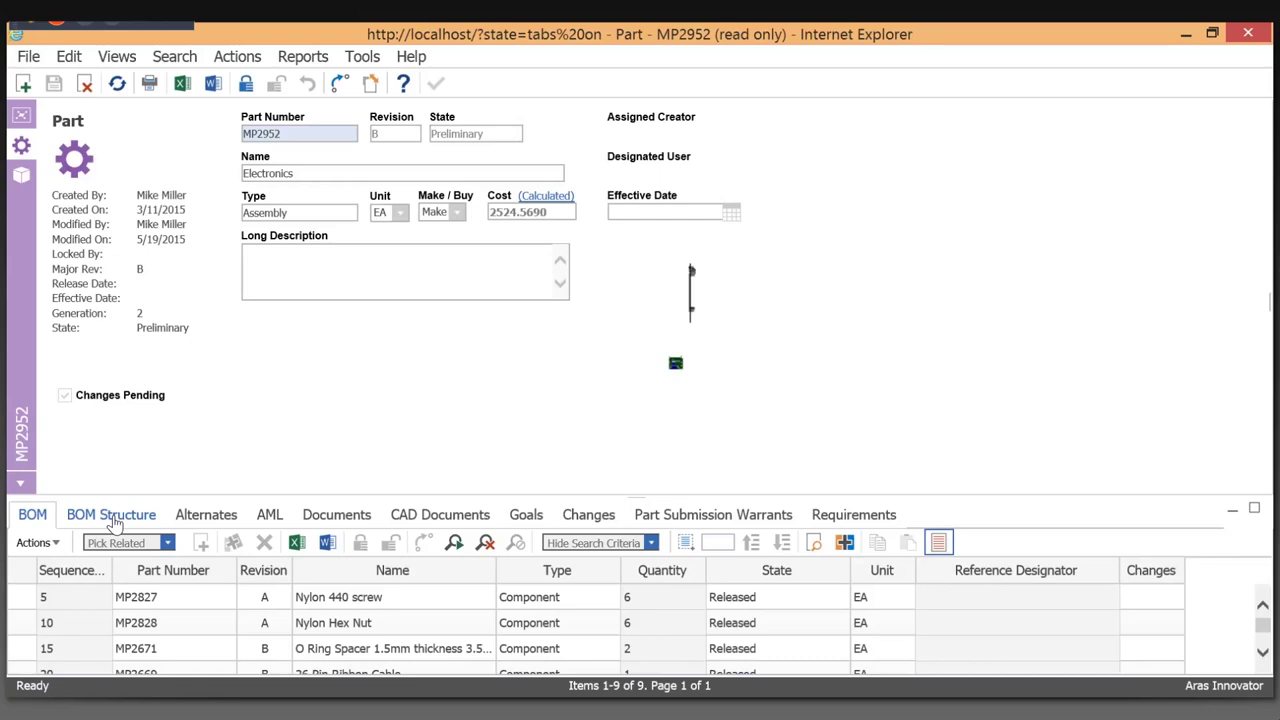
pyautogui.scroll(-2, 375, 646)
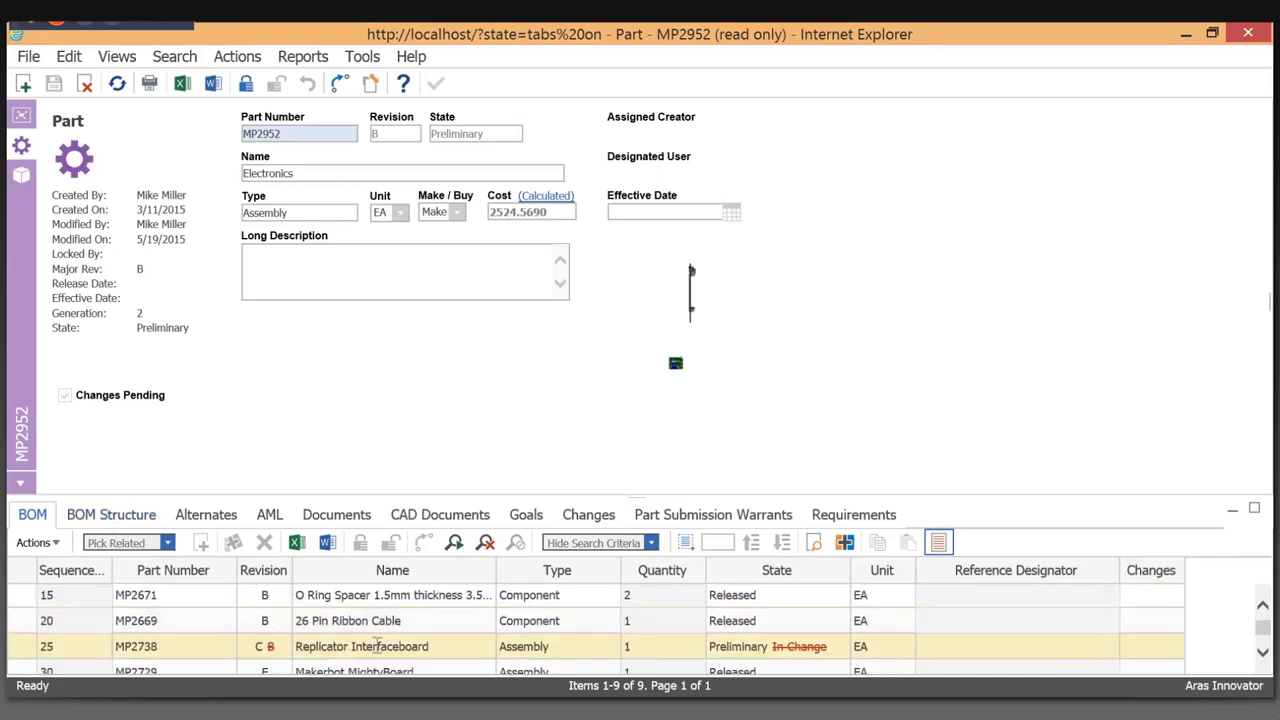
# Open Interfaceboard MP2738 revision C and enlarge its BOM to show all 14 items
pyautogui.doubleClick(437, 647)
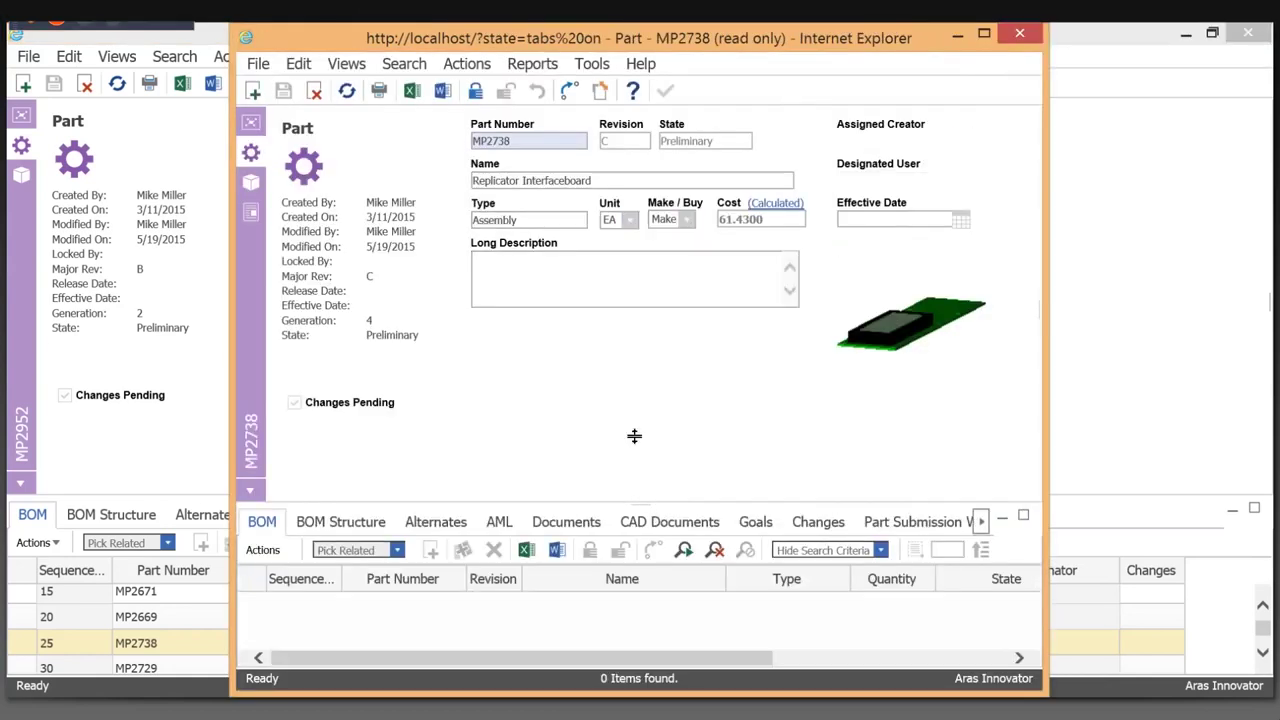
pyautogui.moveTo(634, 436); pyautogui.dragTo(638, 440)
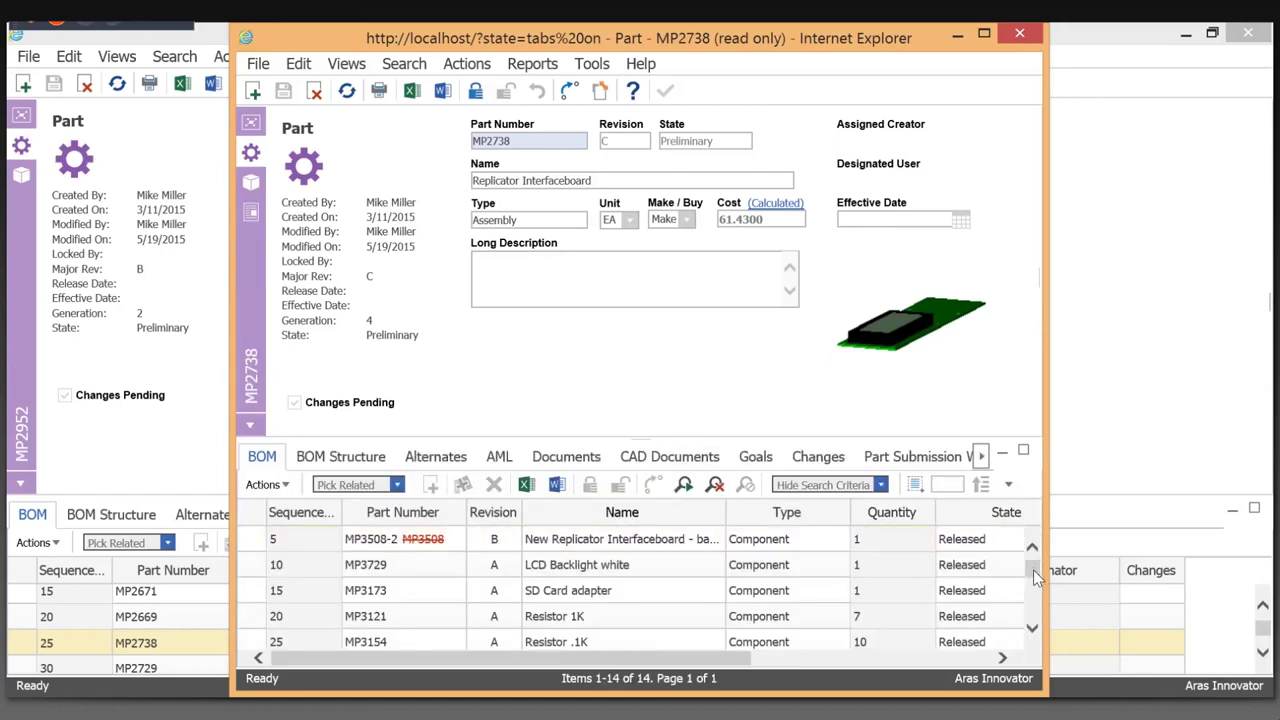
pyautogui.moveTo(1036, 578); pyautogui.dragTo(1268, 527)
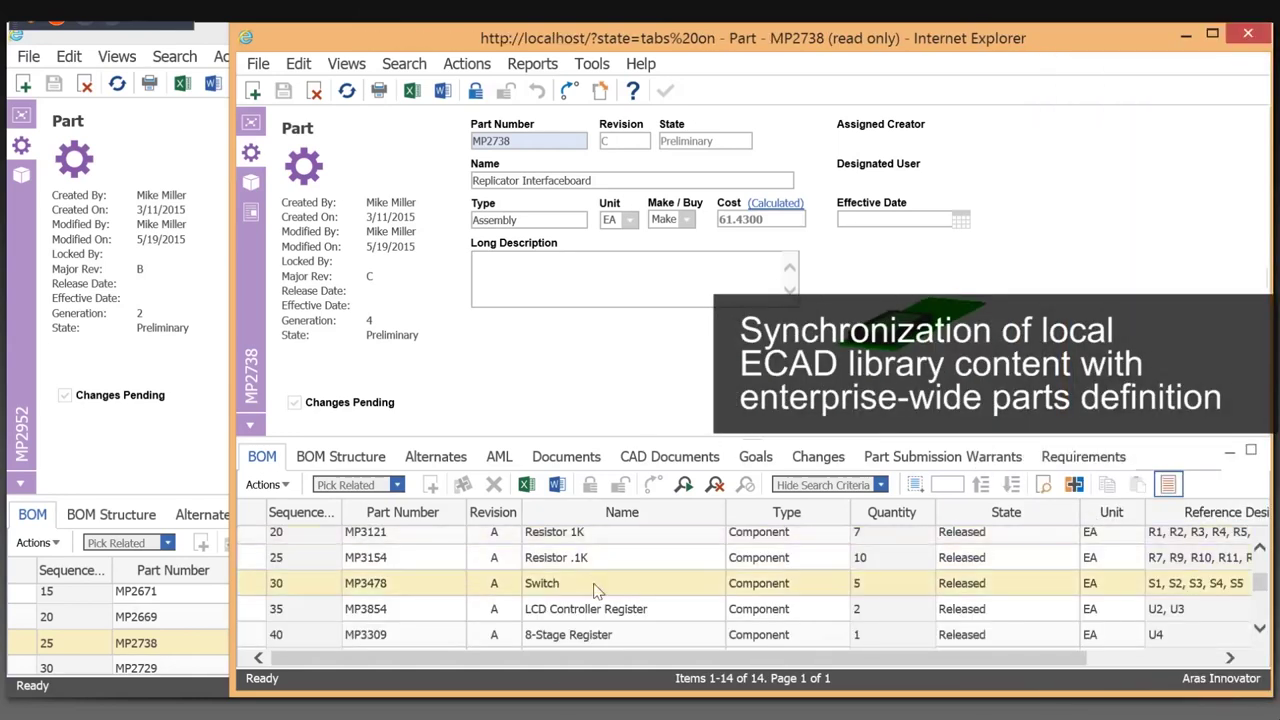
# Open the View BOM details for the Resistor .1K (MP3154) line and scroll its Instances grid
pyautogui.rightClick(312, 557)
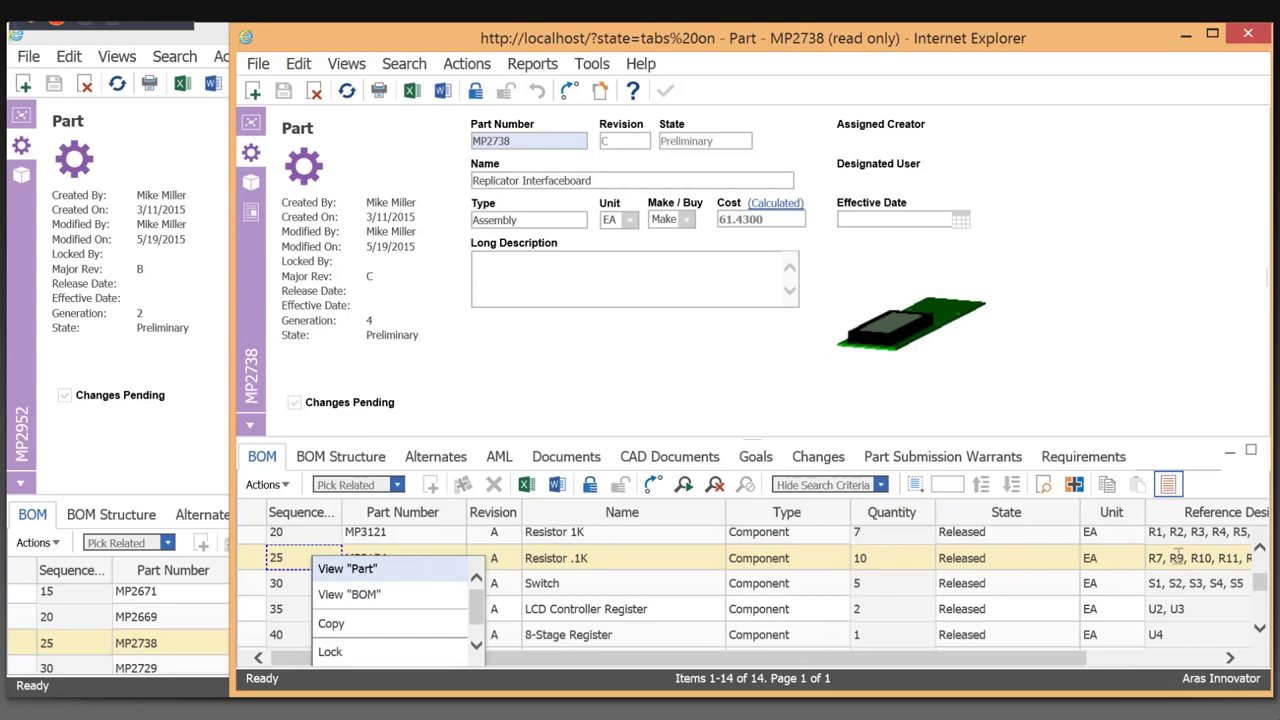
pyautogui.click(347, 594)
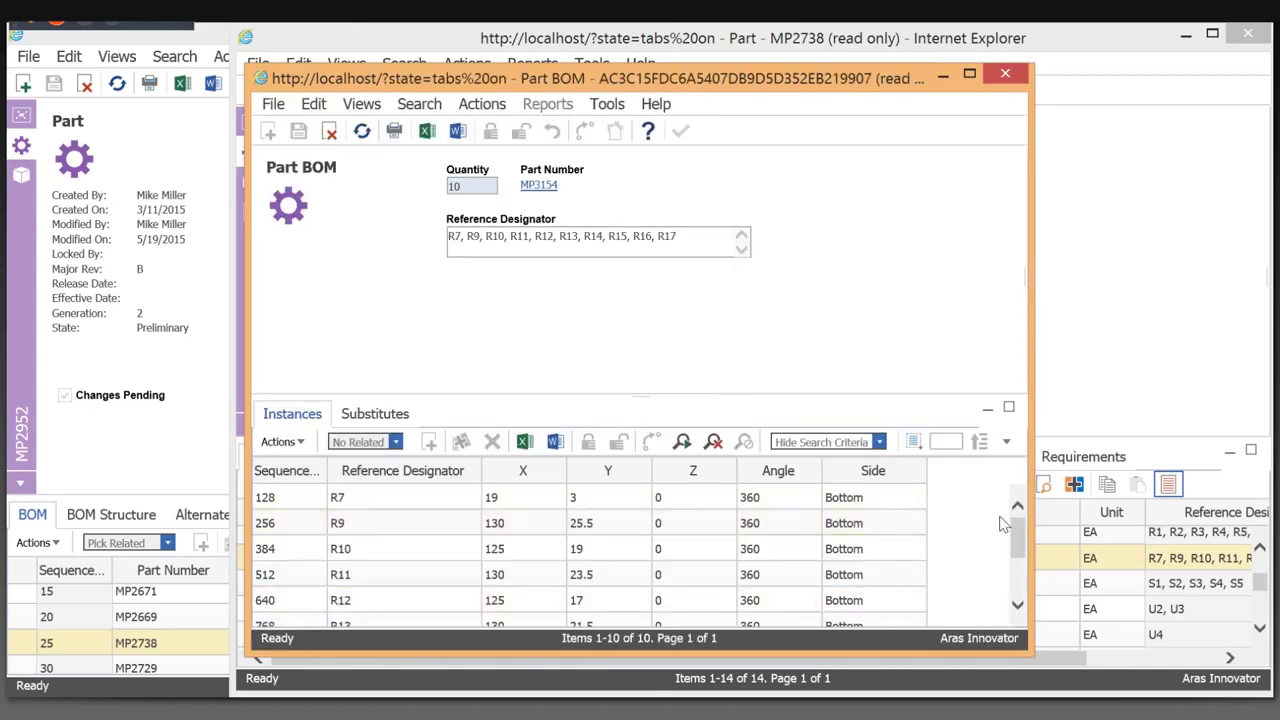
pyautogui.moveTo(1018, 537); pyautogui.dragTo(1020, 573)
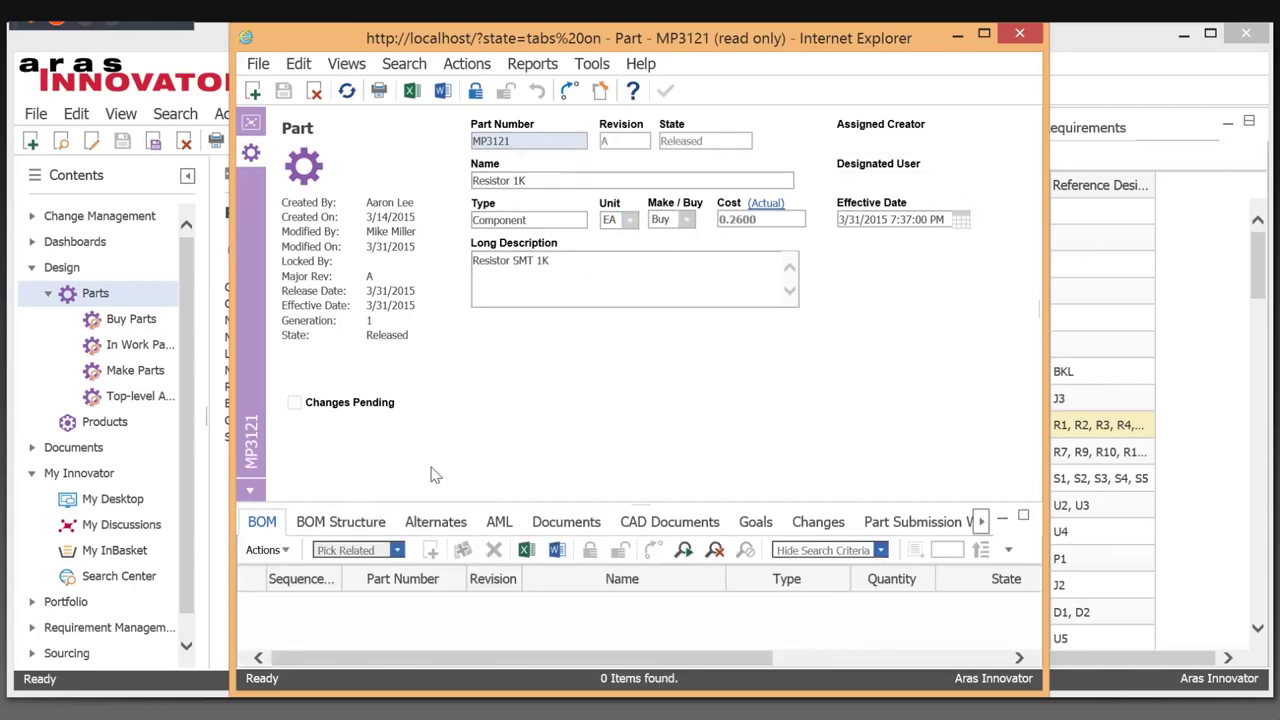
# Show Resistor 1K MP3121's AML, which lists no manufacturer entries
pyautogui.click(500, 530)
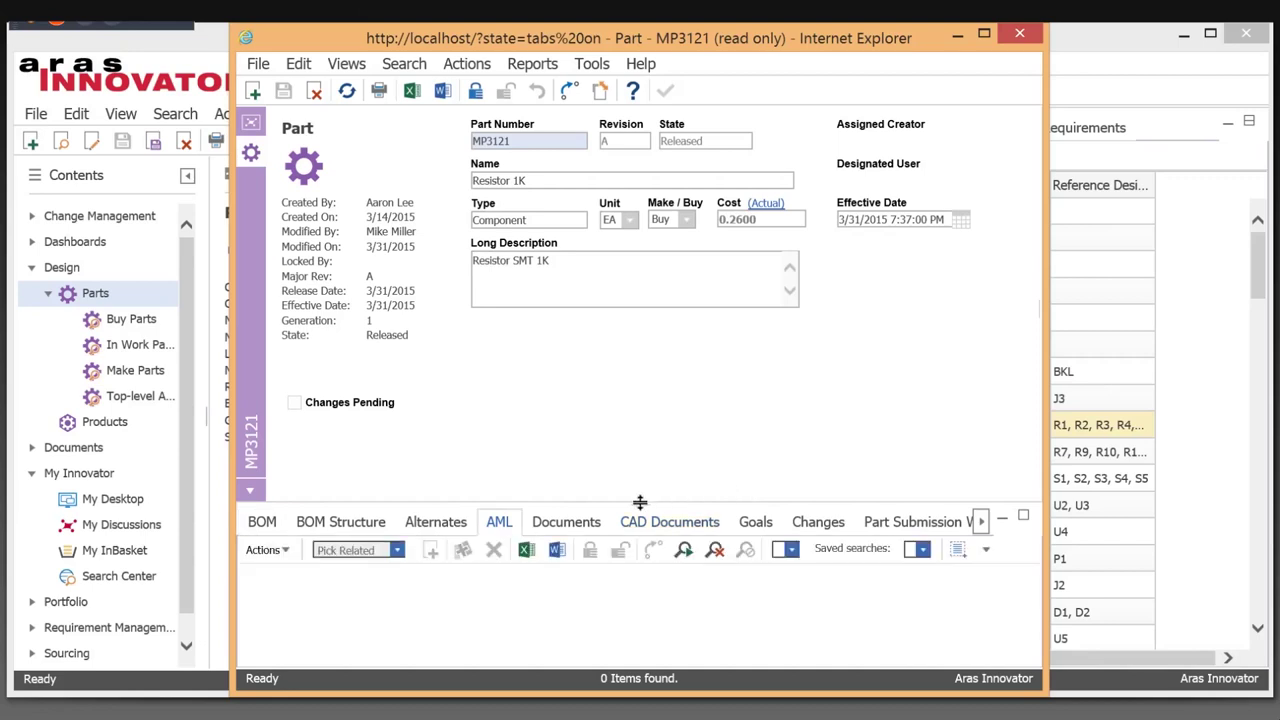
# Expand Storage Assembly MP2960 in MP2952's BOM Structure to reveal SD Card and MightyBoard Software
pyautogui.moveTo(640, 502); pyautogui.dragTo(651, 451)
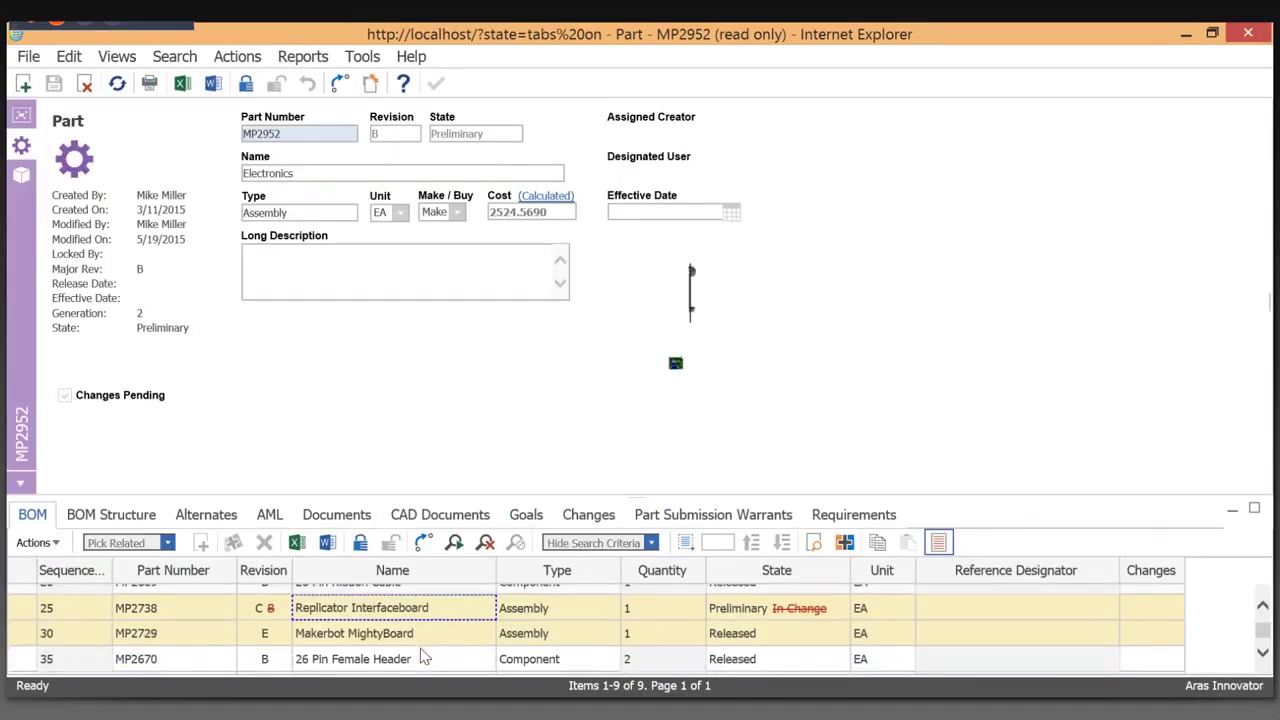
pyautogui.scroll(-3, 422, 655)
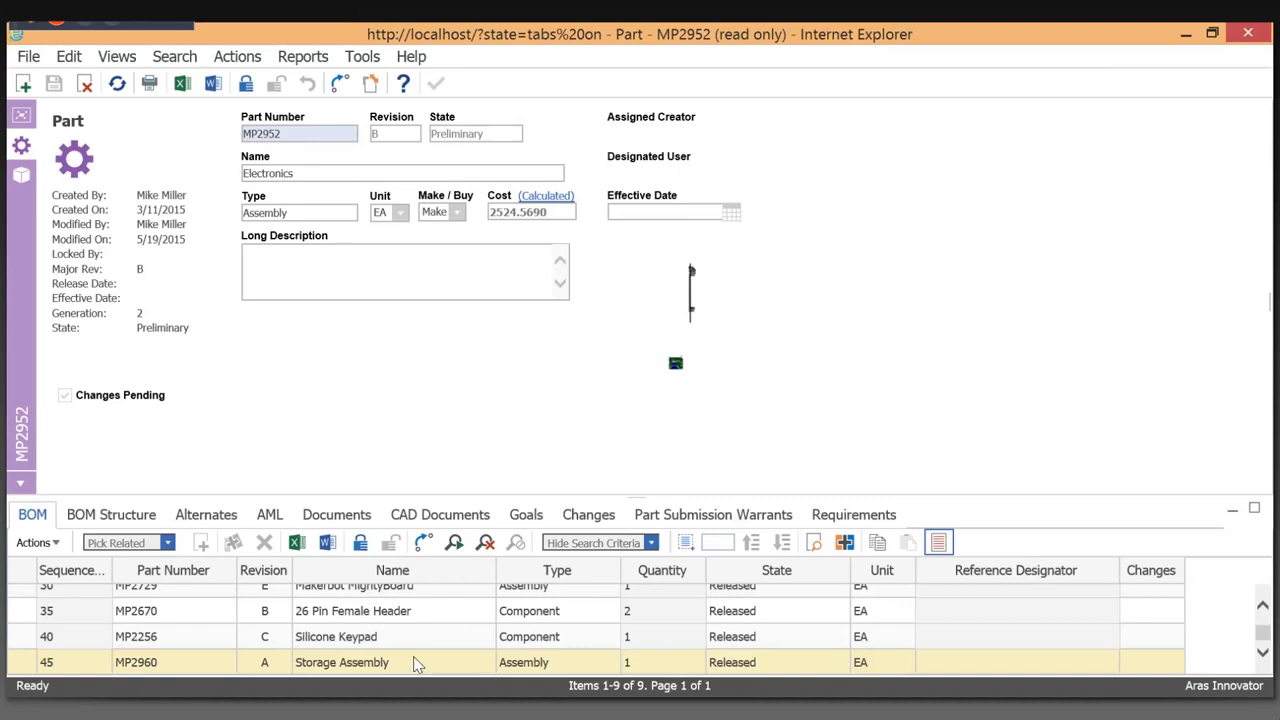
pyautogui.click(413, 656)
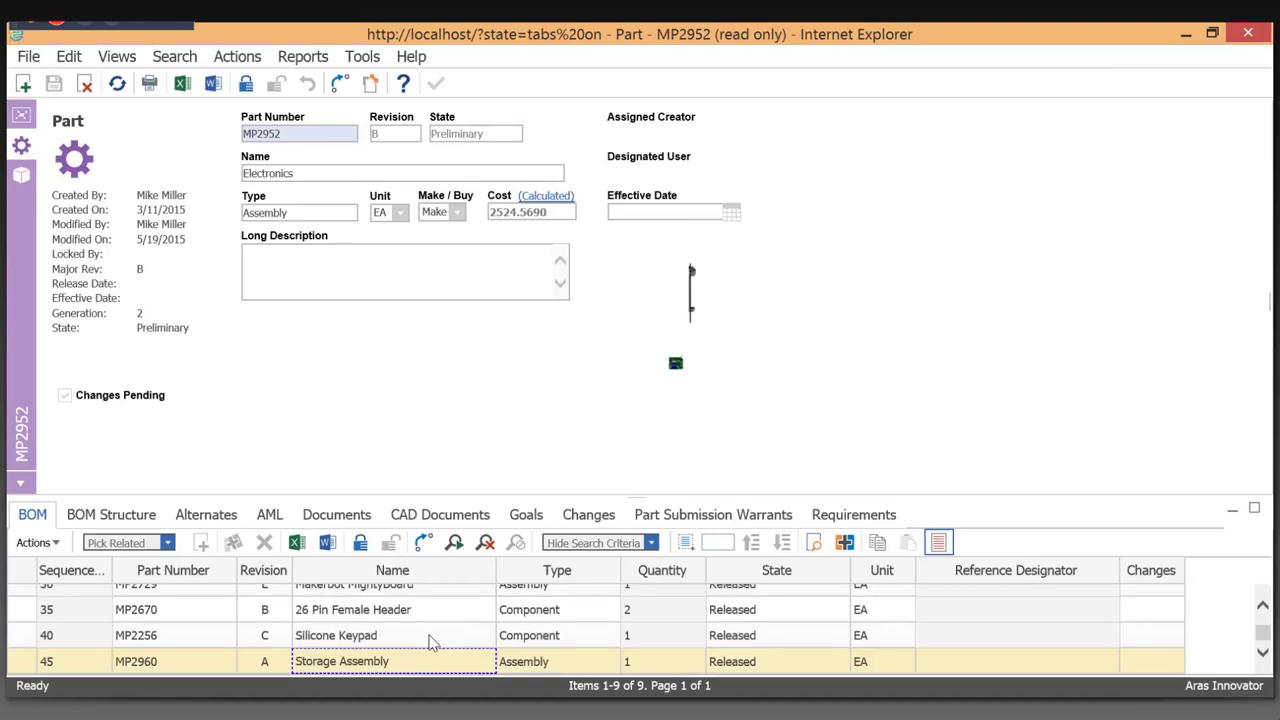
pyautogui.click(135, 514)
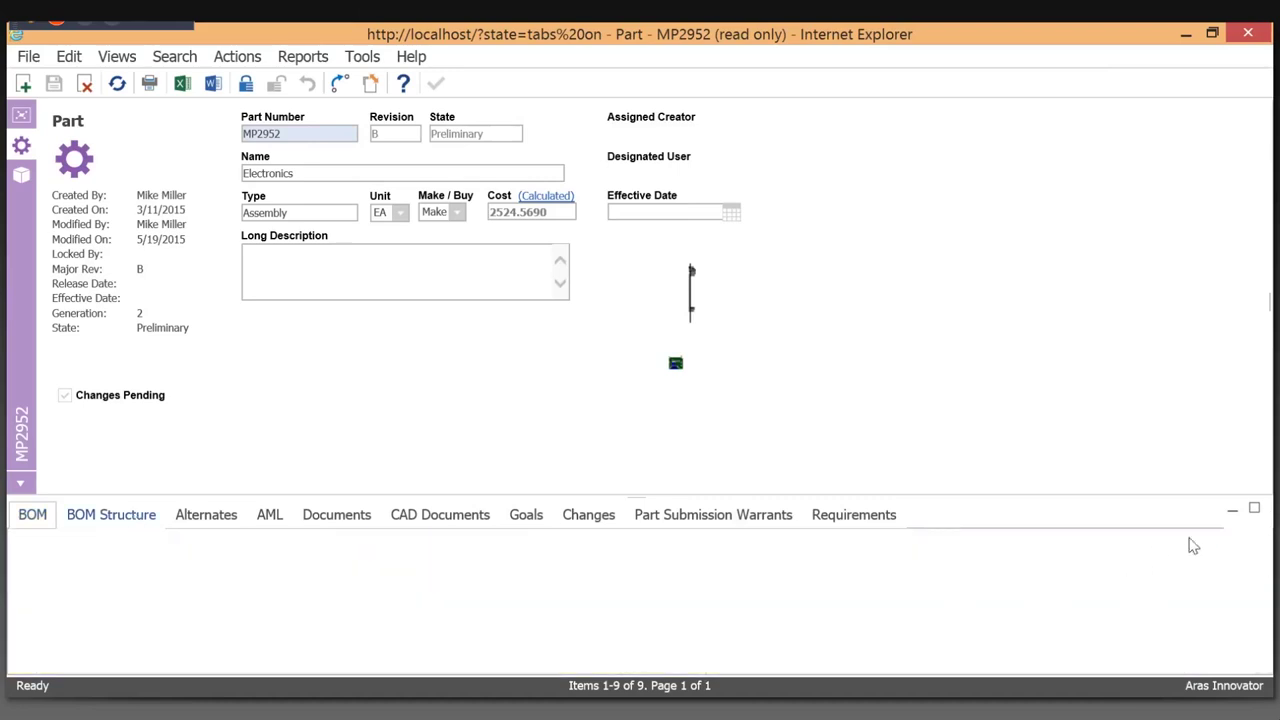
pyautogui.moveTo(1260, 625); pyautogui.dragTo(1268, 660)
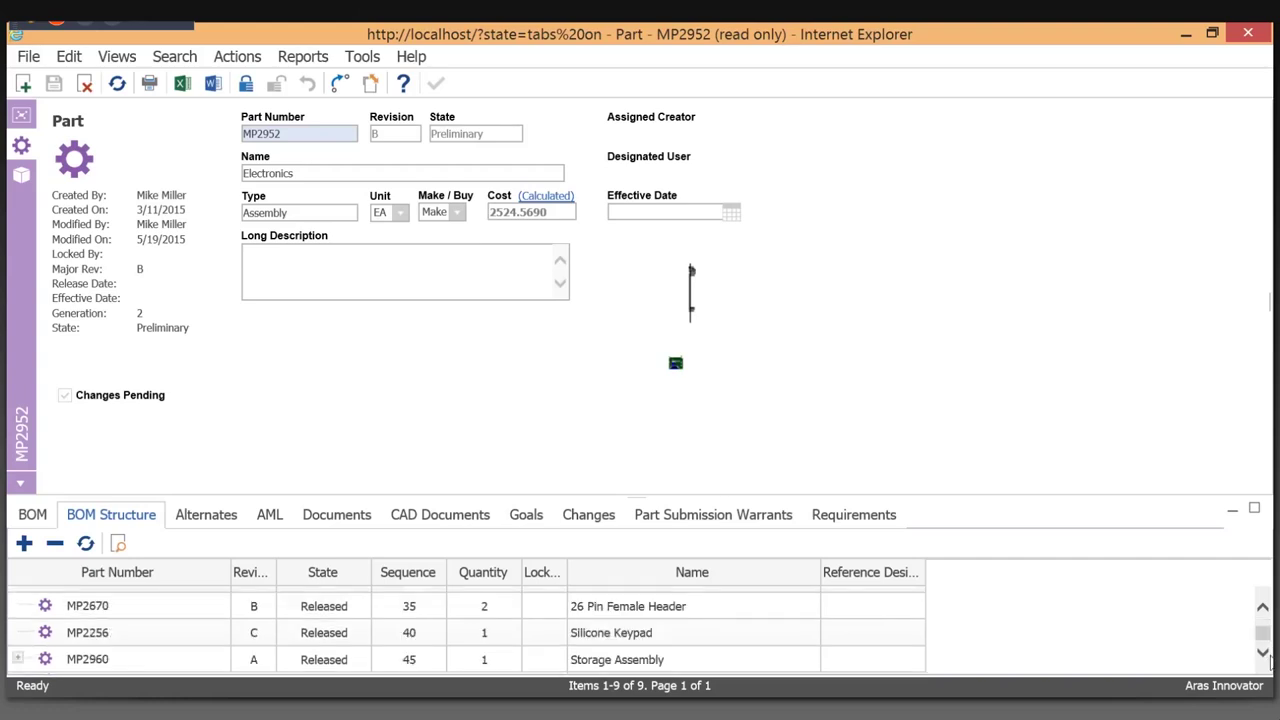
pyautogui.click(19, 659)
pyautogui.moveTo(636, 482); pyautogui.dragTo(636, 389)
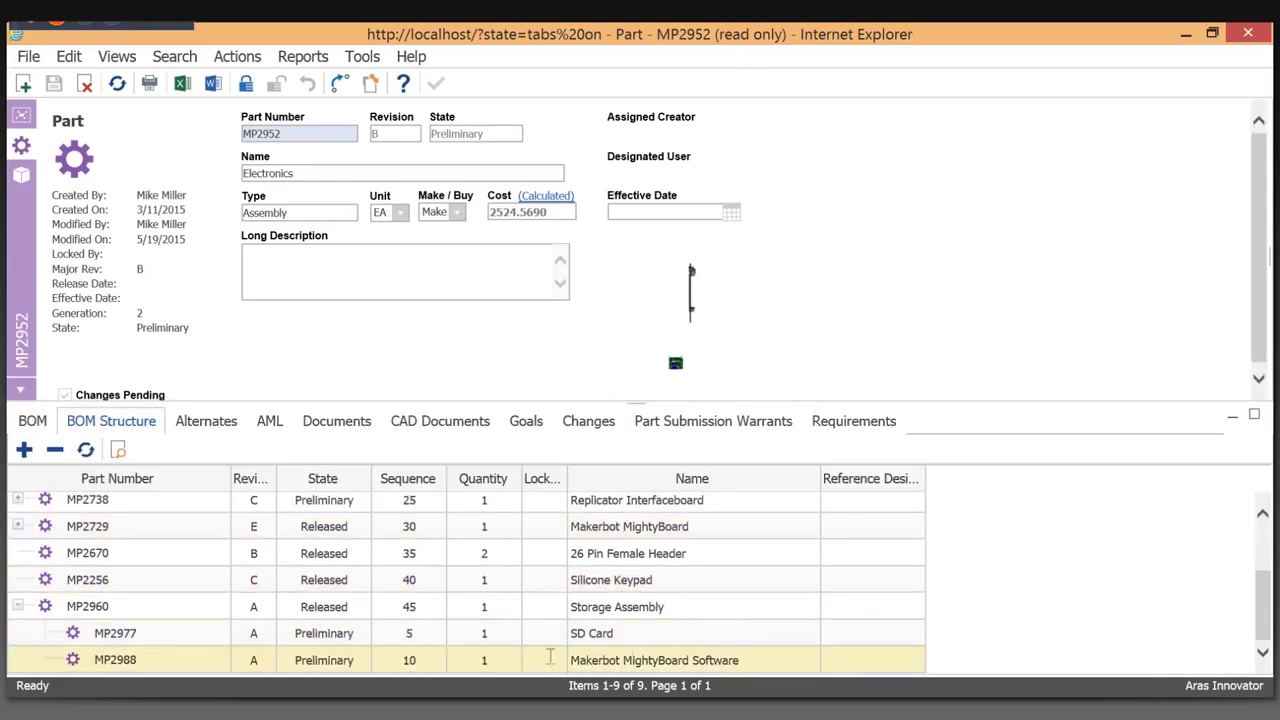
# Open the MP2988 Software document from the MightyBoard Software part to show its JSON manifest and RAR files
pyautogui.doubleClick(186, 661)
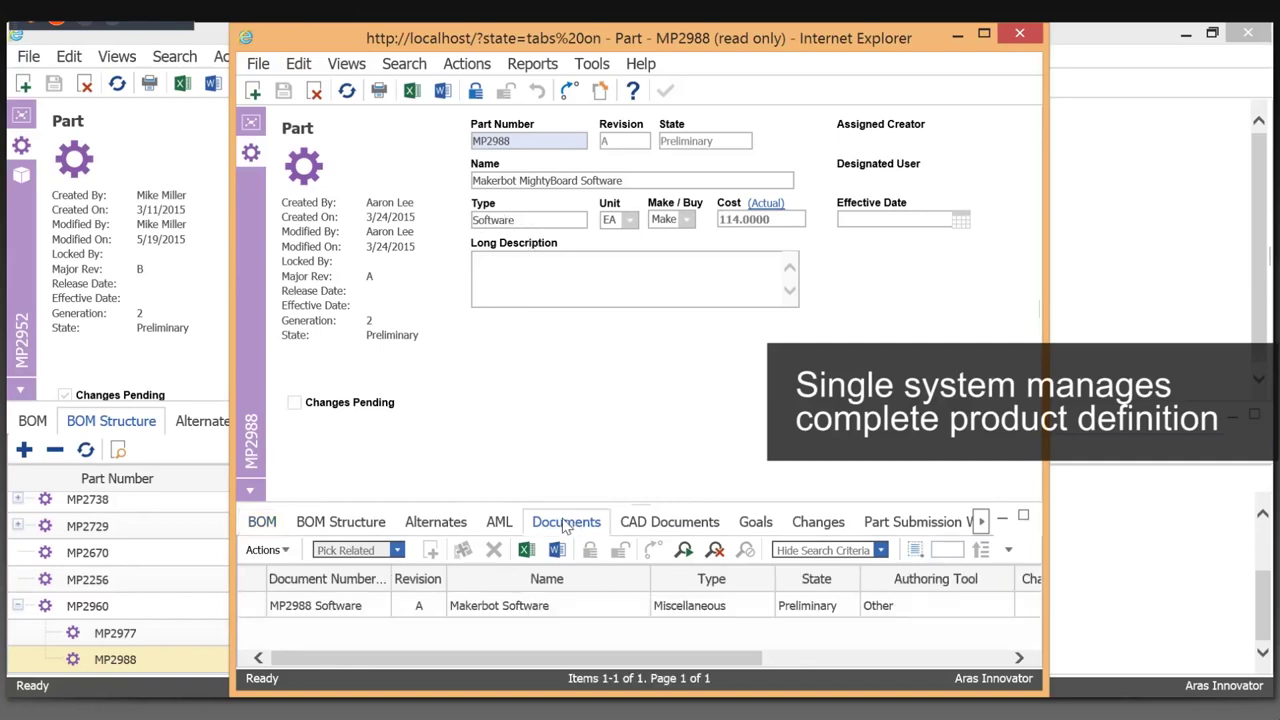
pyautogui.click(366, 609)
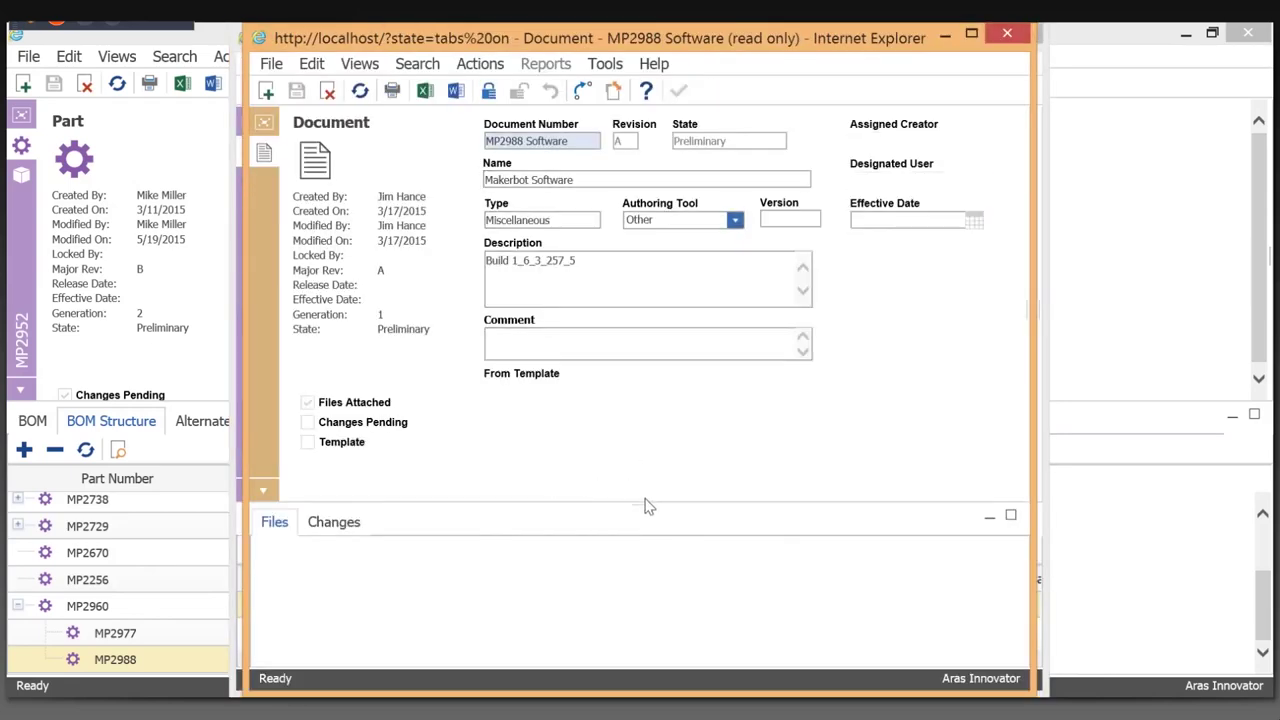
pyautogui.moveTo(643, 502); pyautogui.dragTo(632, 452)
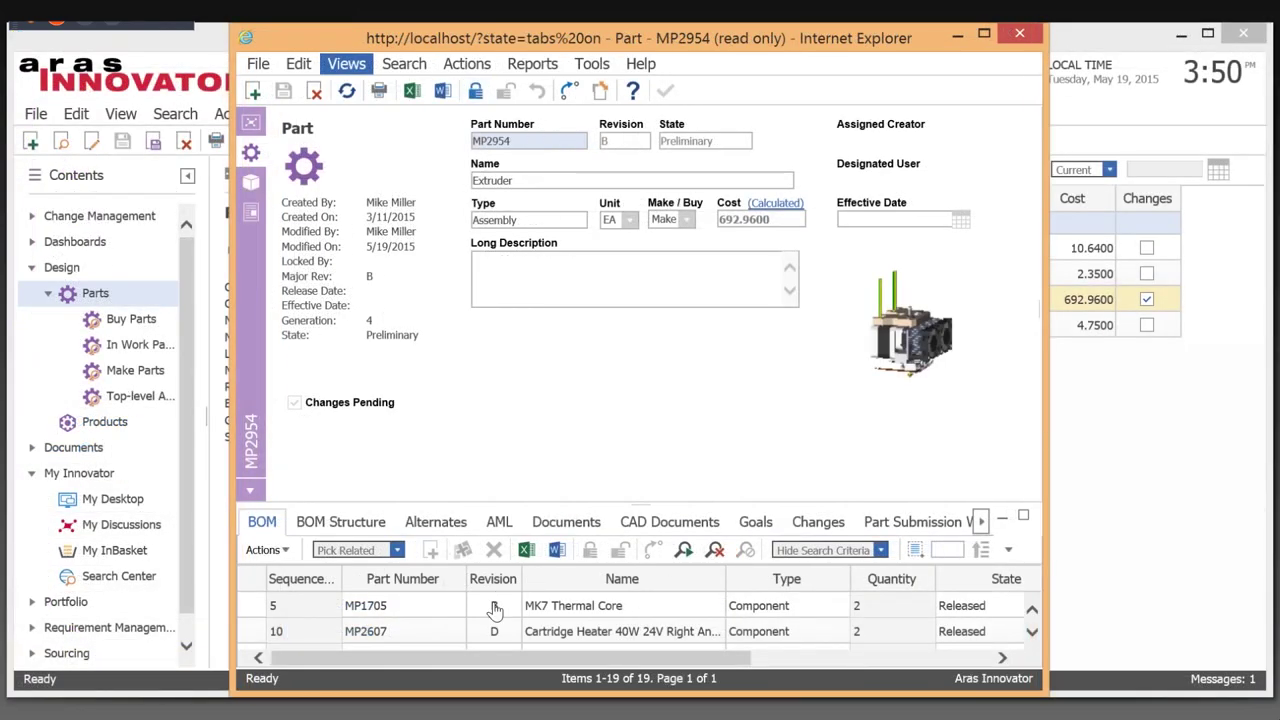
# Open the Structure Browser for Extruder MP2954 B.4 and expand MP0429 and MP1606 to their CAD documents
pyautogui.click(346, 63)
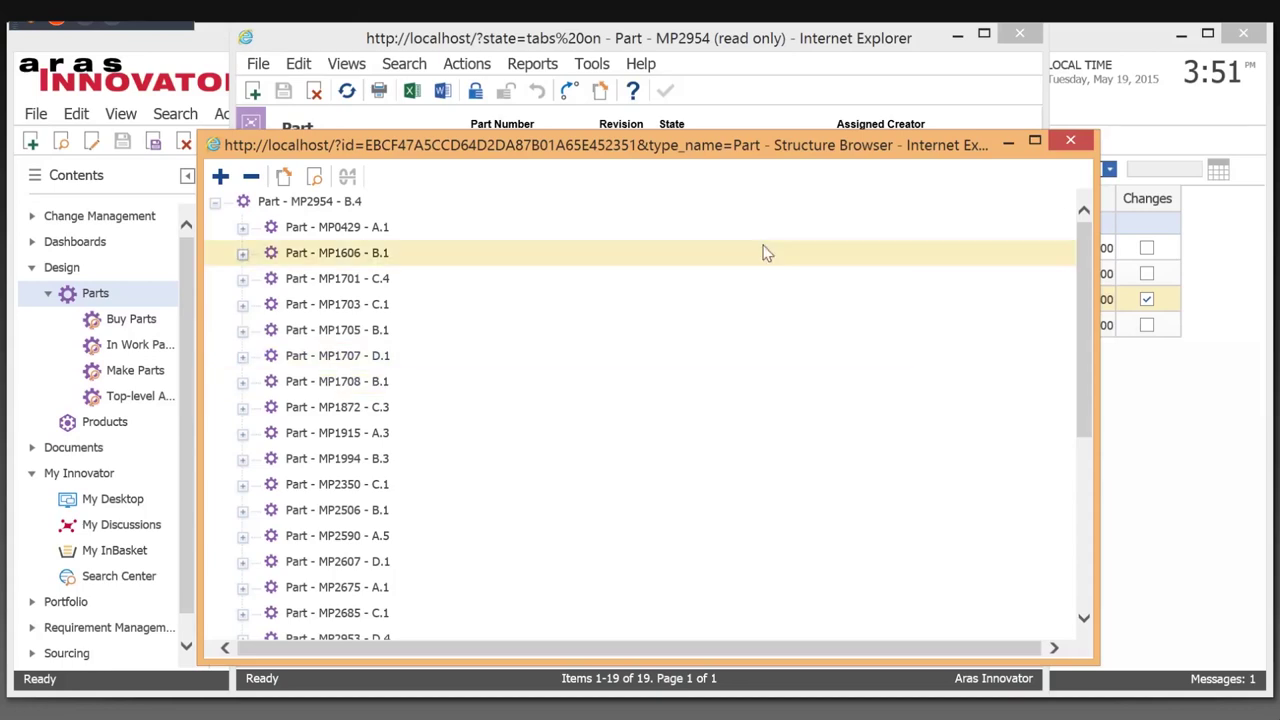
pyautogui.click(242, 230)
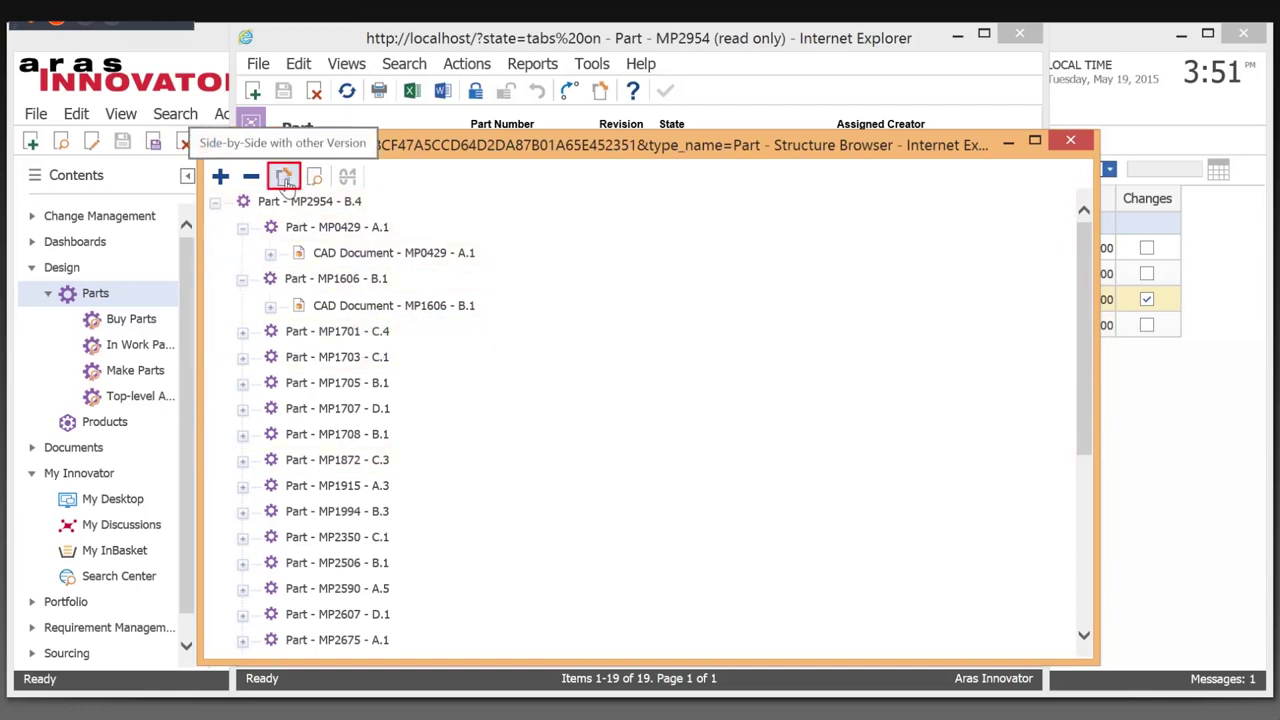
# Load Extruder revision A.3 beside MP2954 B.4 and redline the differences between them
pyautogui.click(286, 179)
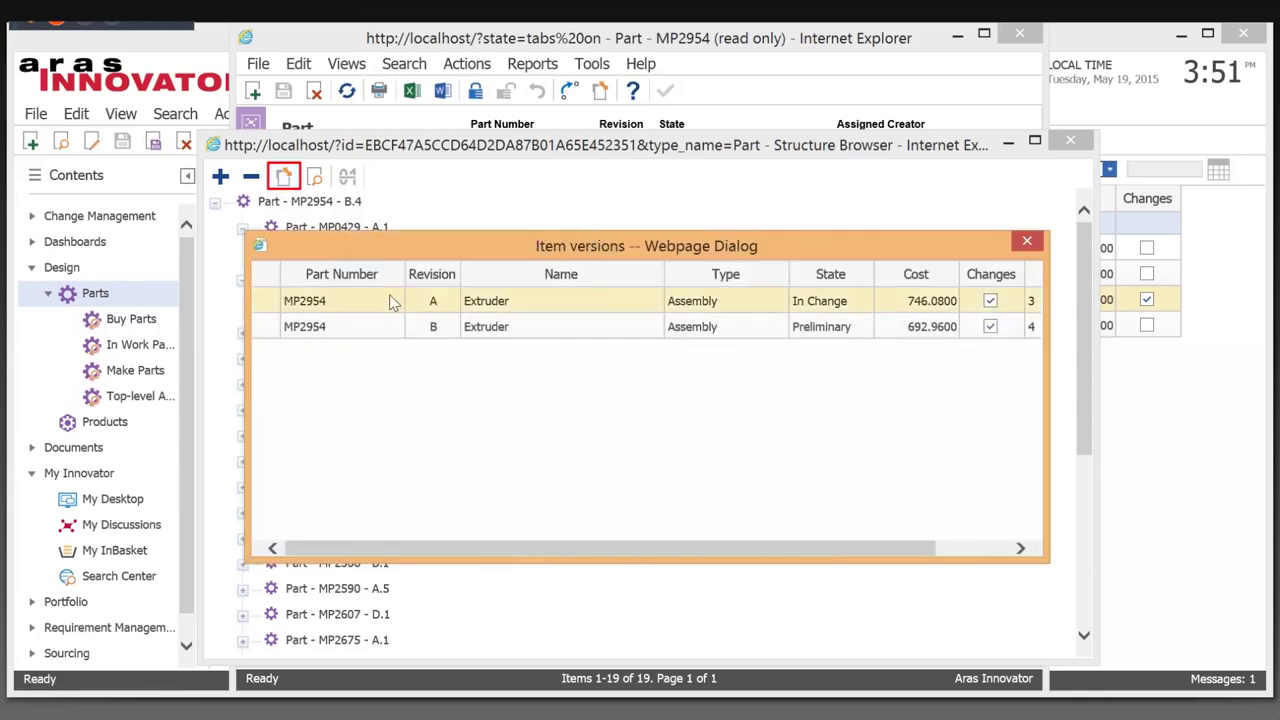
pyautogui.click(374, 302)
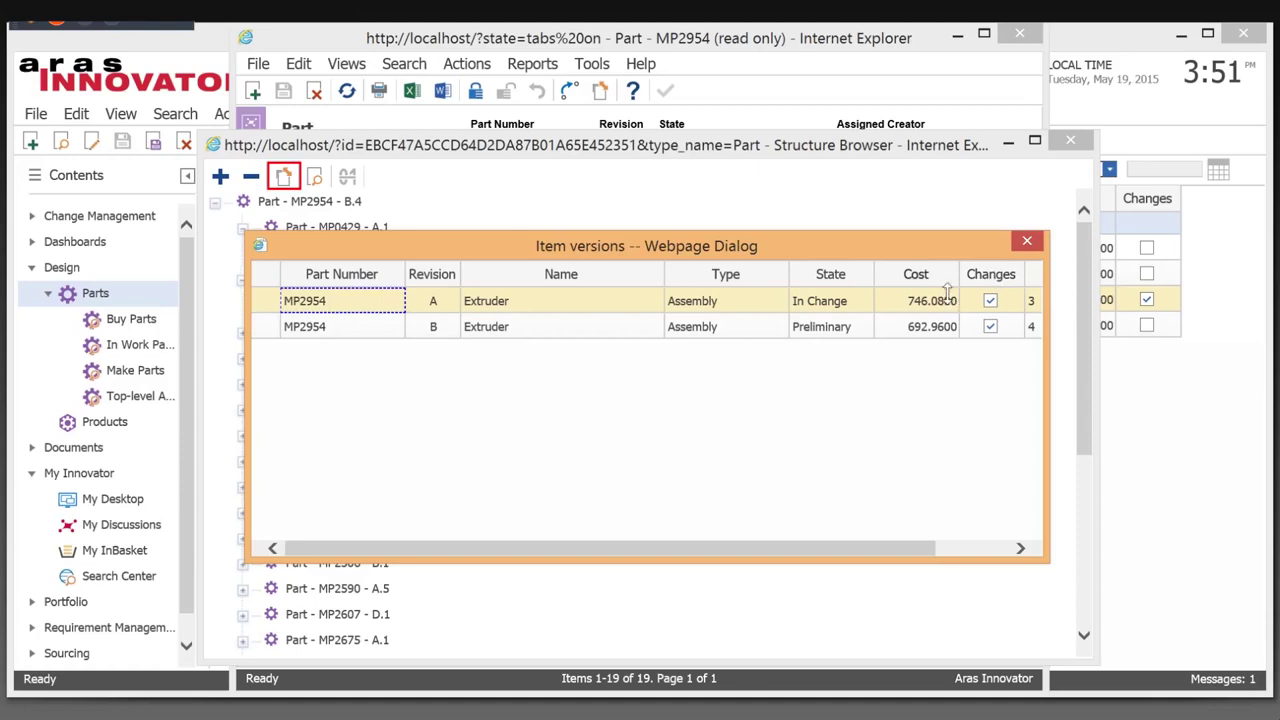
pyautogui.doubleClick(357, 303)
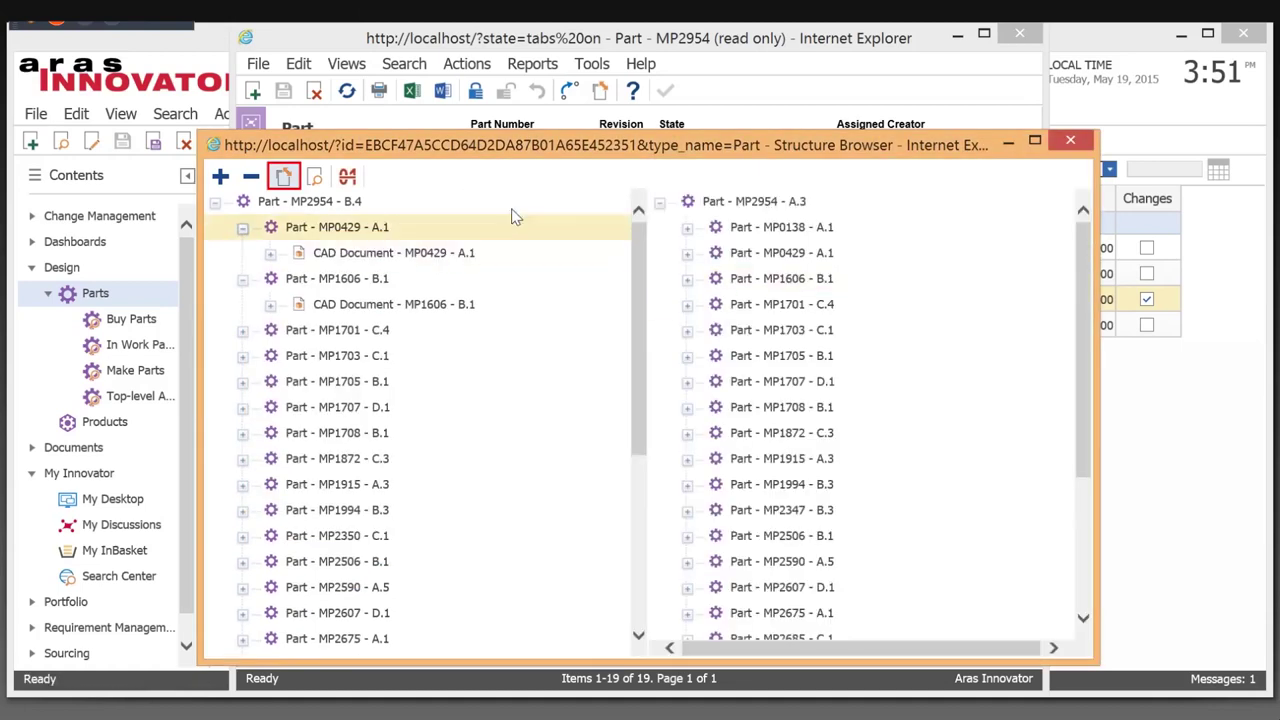
pyautogui.click(348, 177)
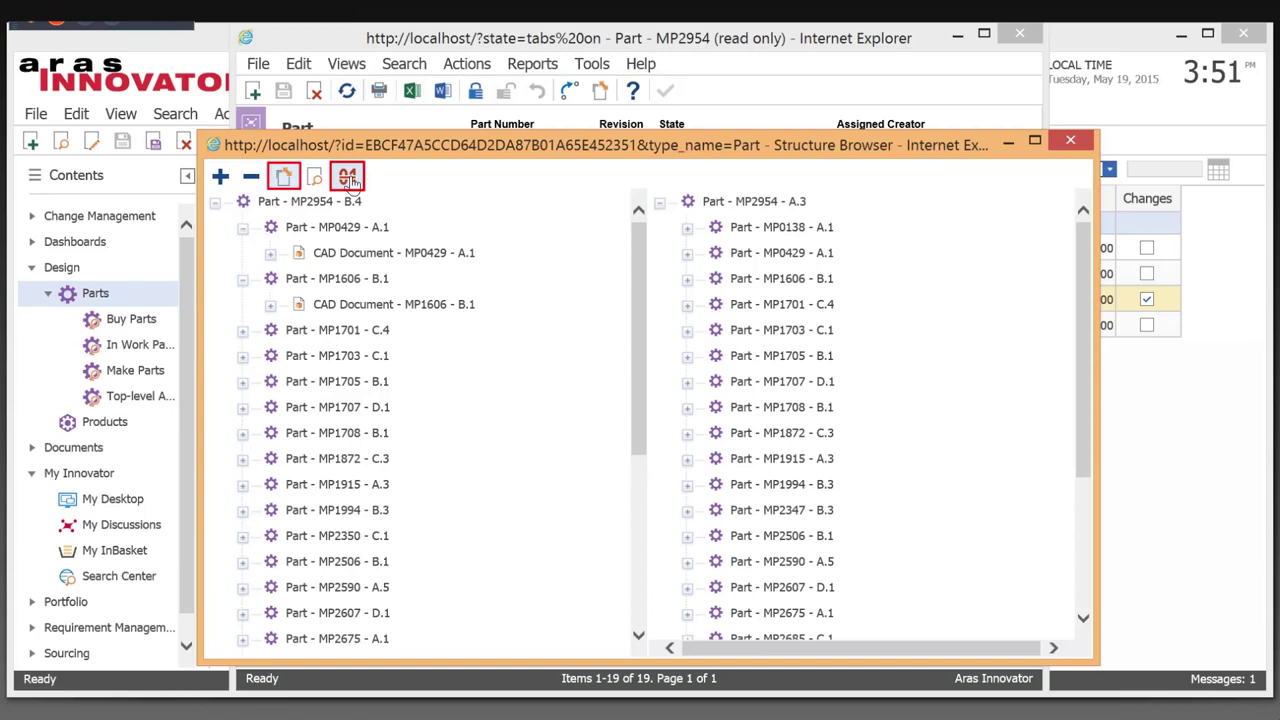